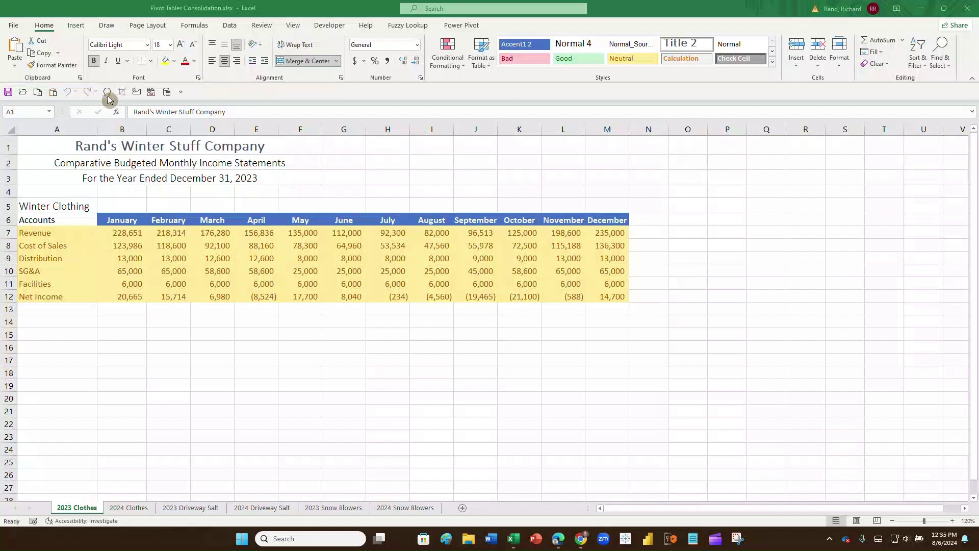
Open the full customization options of the Quick Access Toolbar and list All Commands as the command source
{"action": "left_click", "coordinate": [181, 93]}
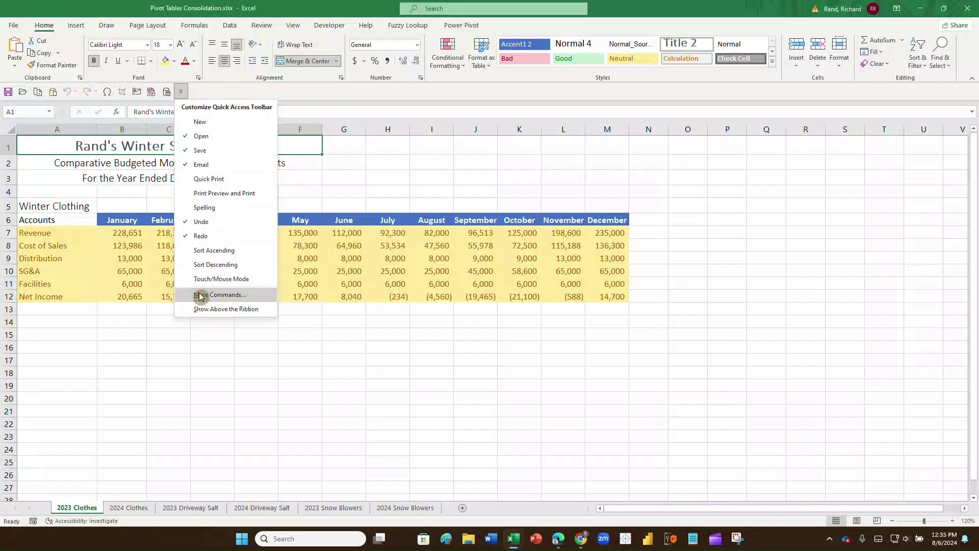
{"action": "key", "text": "super+plus"}
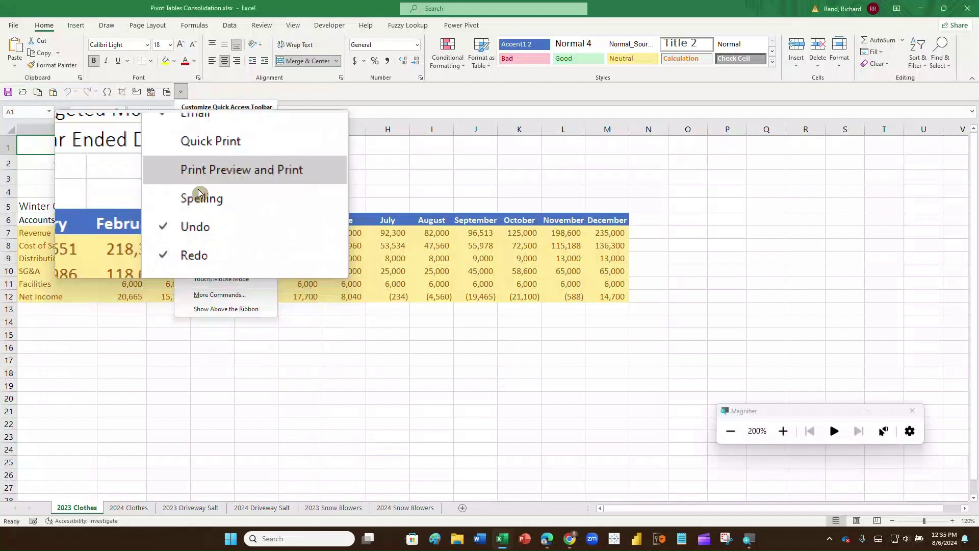
{"action": "left_click", "coordinate": [181, 93]}
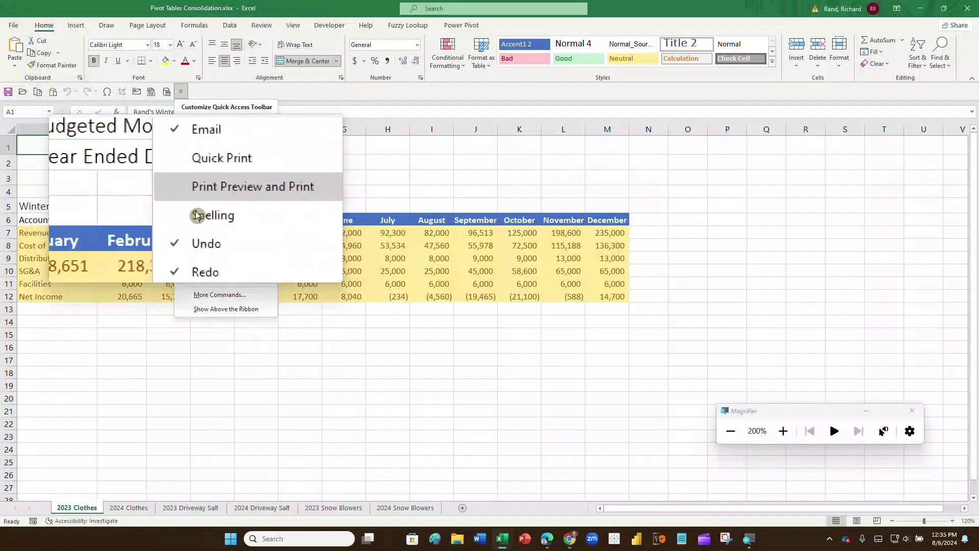
{"action": "left_click", "coordinate": [201, 293]}
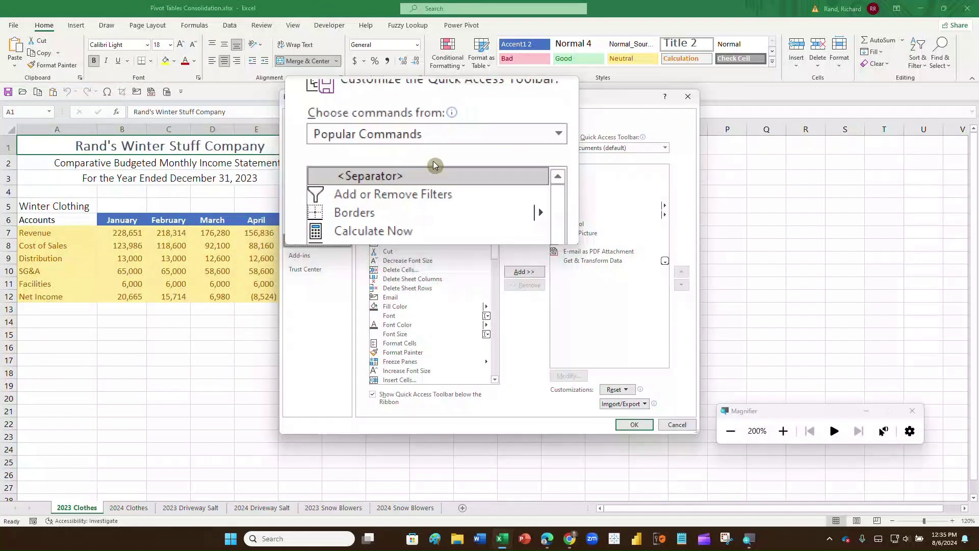
{"action": "left_click", "coordinate": [445, 151]}
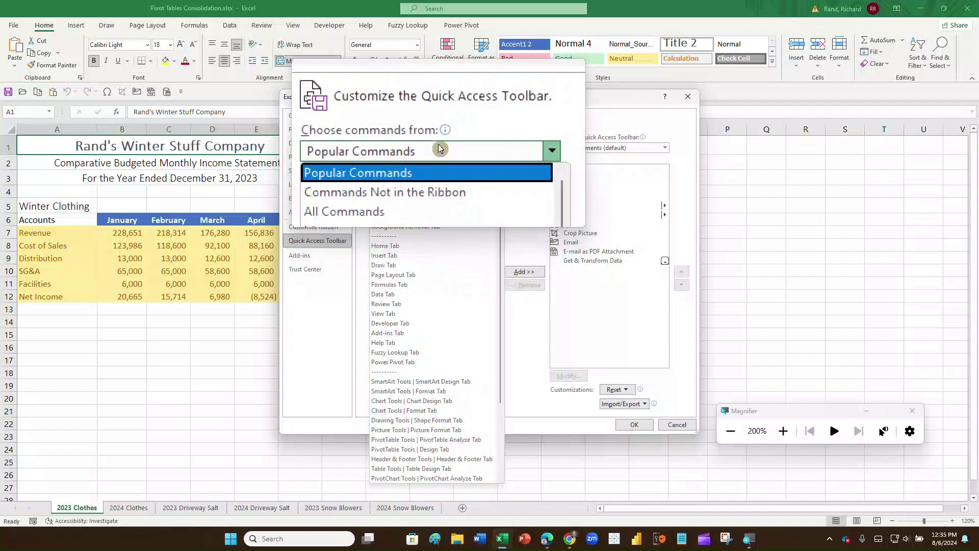
{"action": "key", "text": "Escape"}
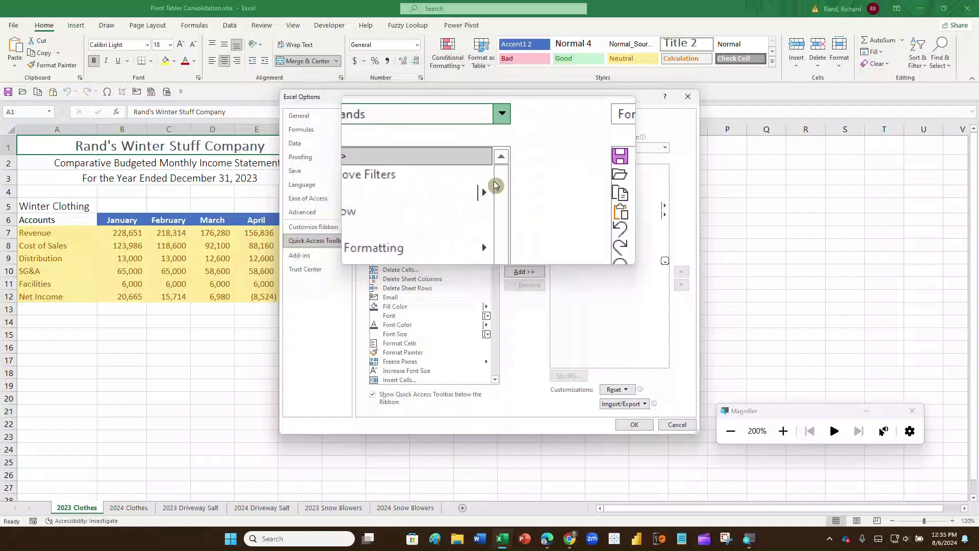
{"action": "key", "text": "Down"}
{"action": "key", "text": "Down"}
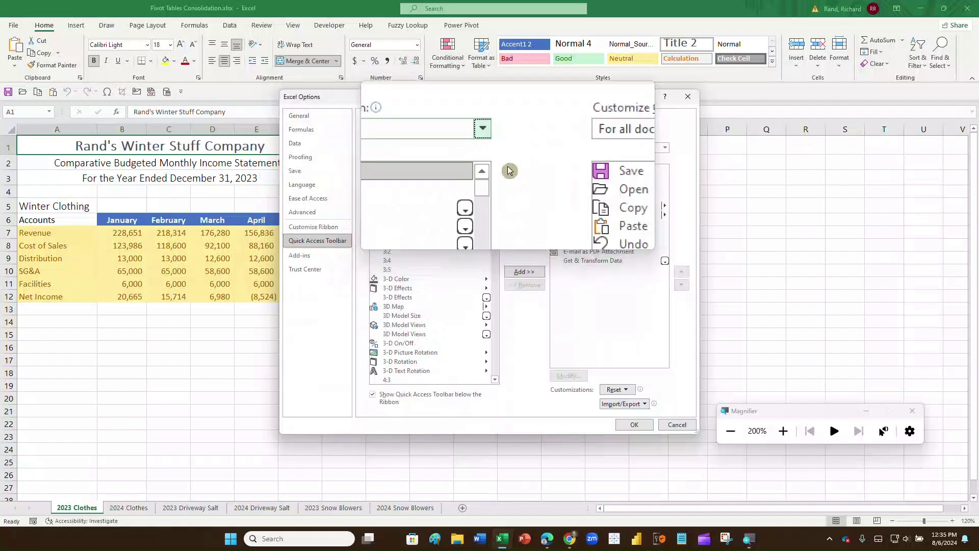
Add the PivotTable and PivotChart Wizard command to the Quick Access Toolbar and save the customization
{"action": "left_click_drag", "start_coordinate": [499, 176], "coordinate": [342, 315]}
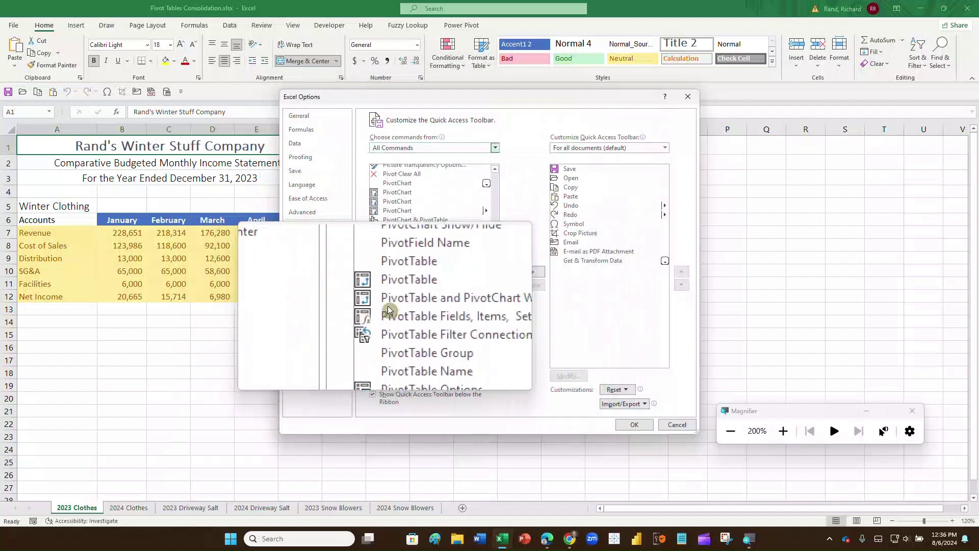
{"action": "left_click", "coordinate": [415, 304]}
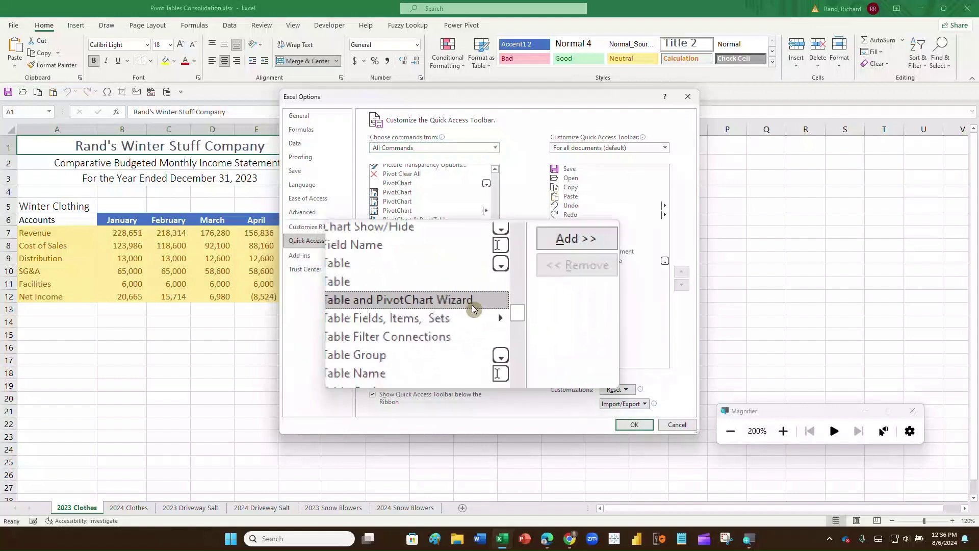
{"action": "left_click", "coordinate": [530, 279]}
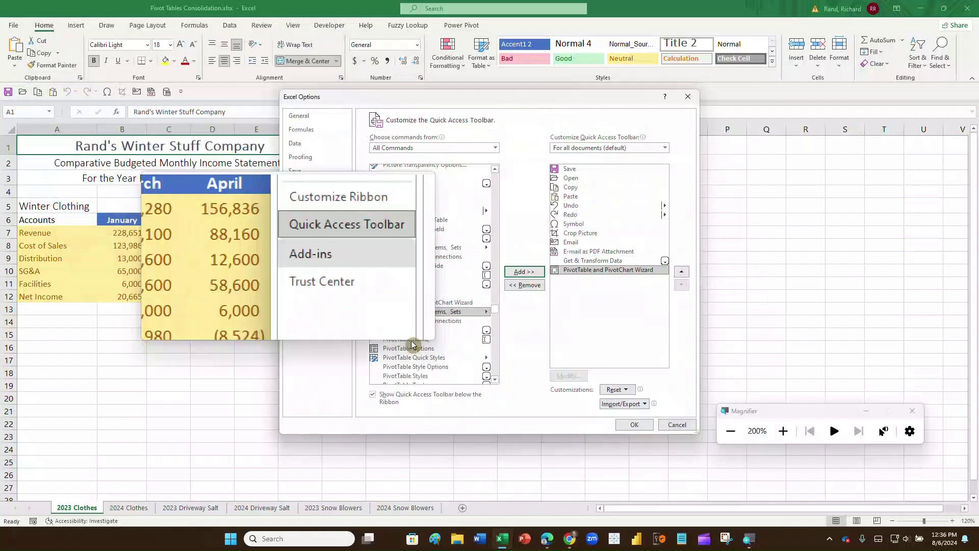
{"action": "left_click", "coordinate": [620, 424]}
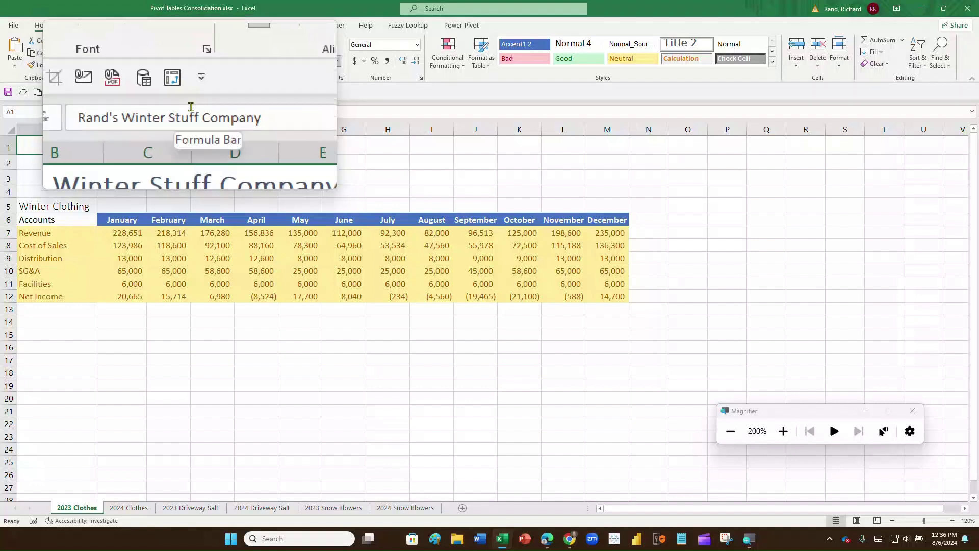
{"action": "key", "text": "super+Escape"}
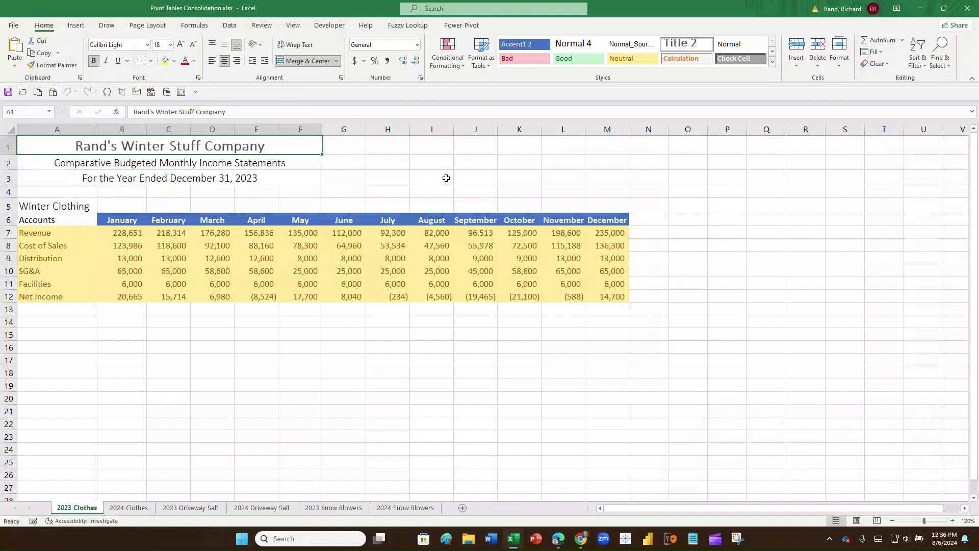
Start the PivotTable and PivotChart Wizard for a PivotTable from multiple consolidation ranges with self-created page fields
{"action": "left_click", "coordinate": [180, 92]}
{"action": "left_click_drag", "start_coordinate": [770, 200], "coordinate": [803, 171]}
{"action": "left_click", "coordinate": [779, 198]}
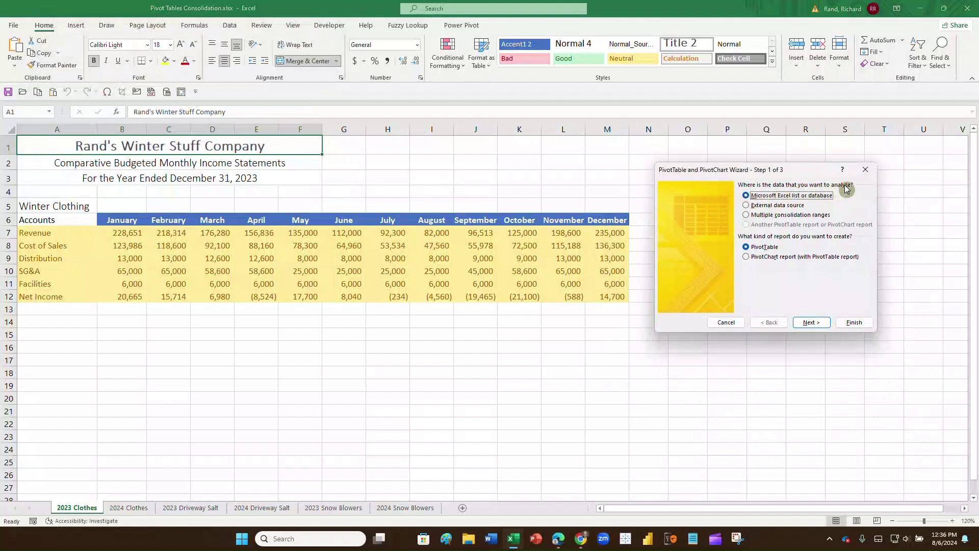
{"action": "left_click", "coordinate": [746, 215]}
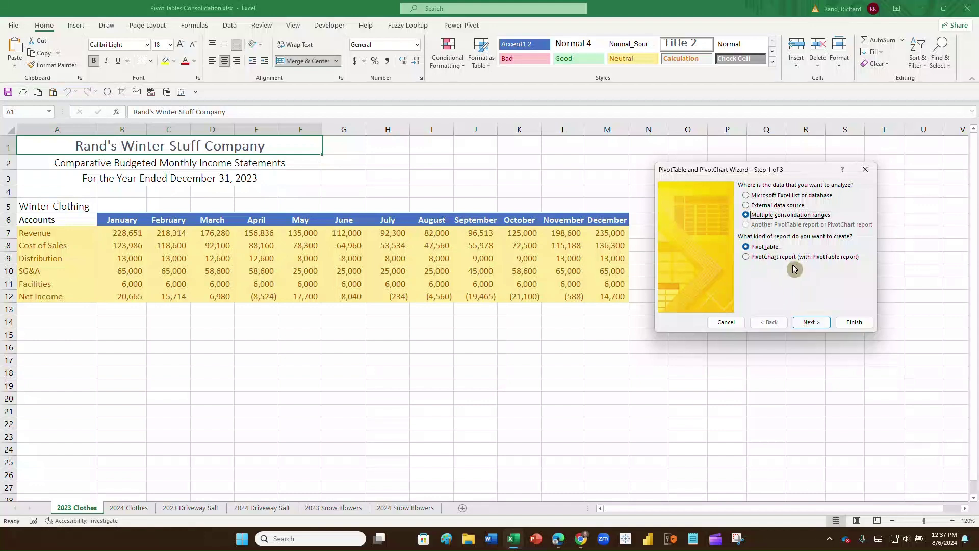
{"action": "left_click", "coordinate": [811, 325]}
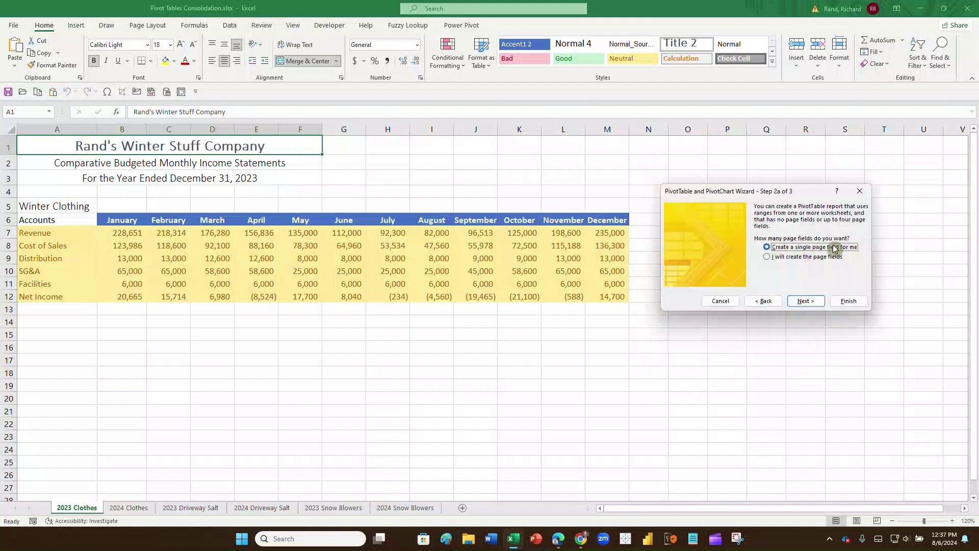
{"action": "left_click", "coordinate": [768, 260]}
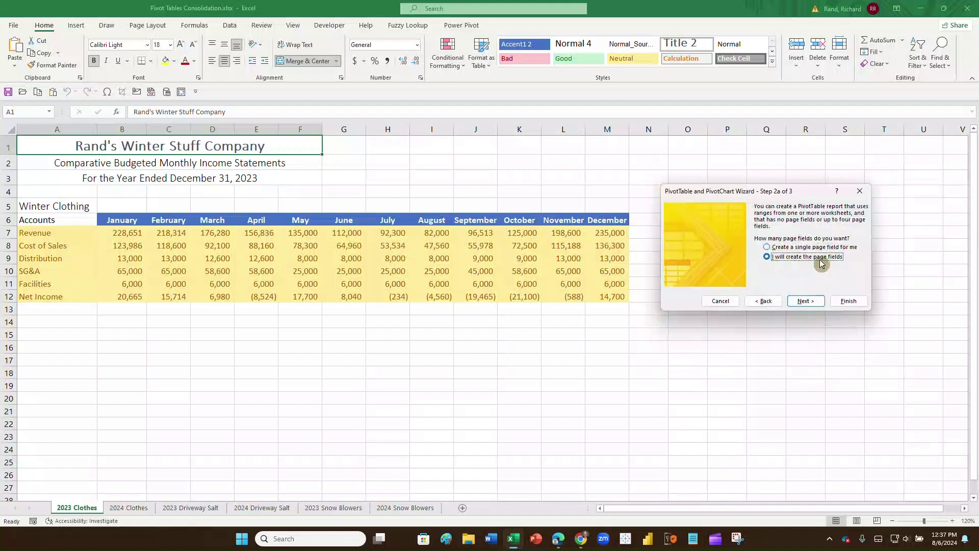
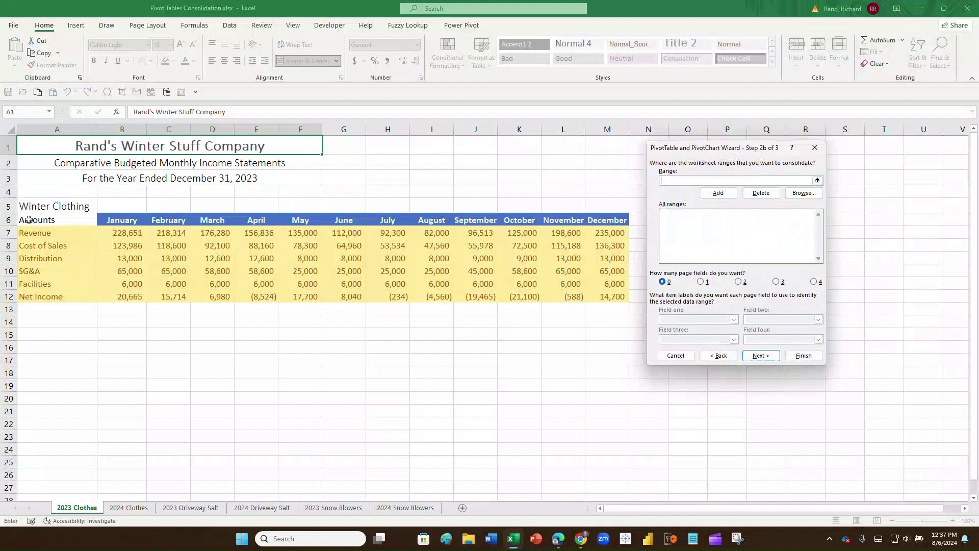
Add cells A6:M12 of the 2023 Clothes and 2024 Clothes sheets to the ranges to consolidate
{"action": "left_click", "coordinate": [89, 513]}
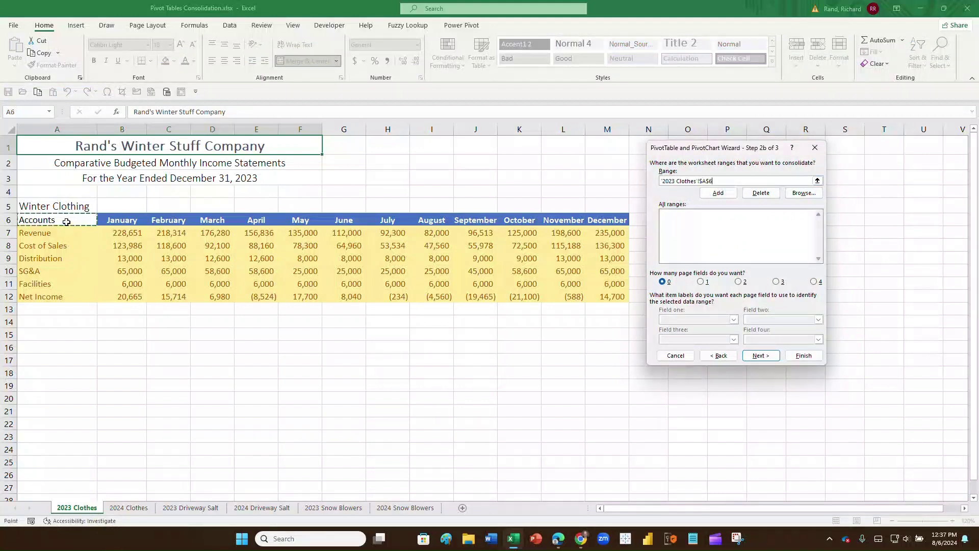
{"action": "left_click_drag", "start_coordinate": [67, 222], "coordinate": [611, 279]}
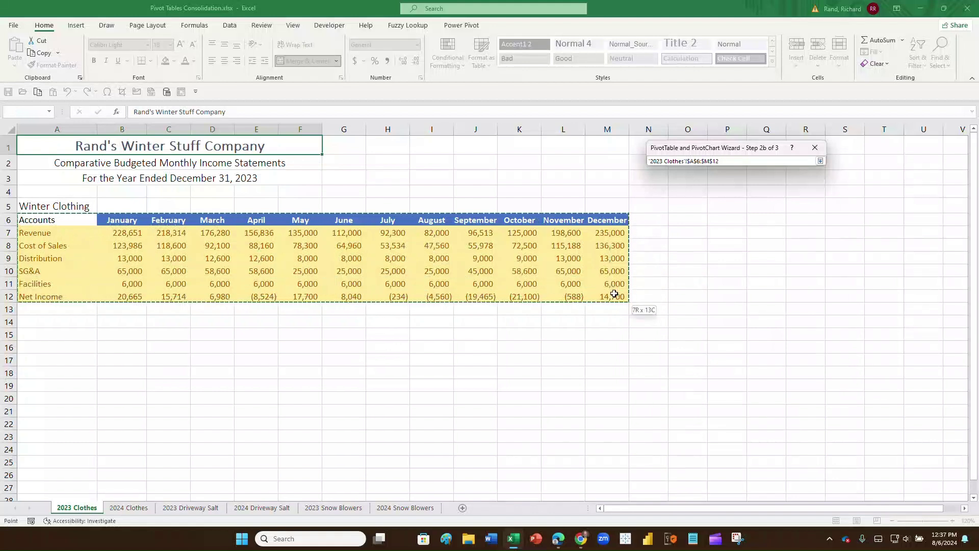
{"action": "left_click_drag", "start_coordinate": [615, 294], "coordinate": [614, 295]}
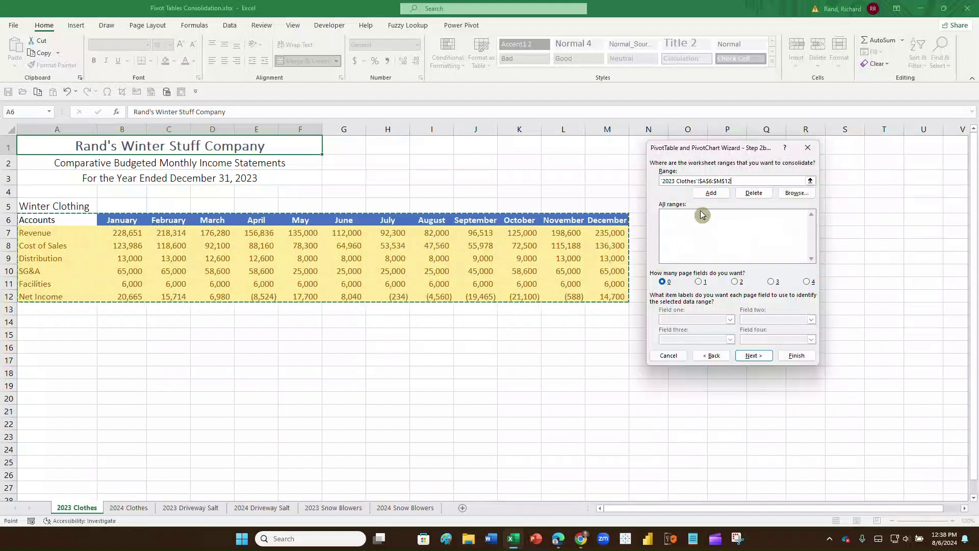
{"action": "left_click", "coordinate": [710, 194]}
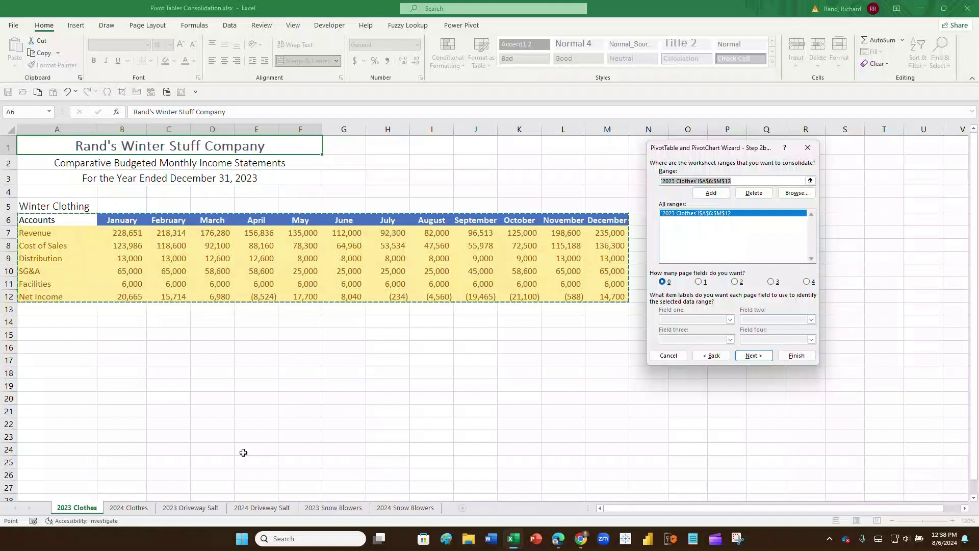
{"action": "left_click", "coordinate": [130, 507]}
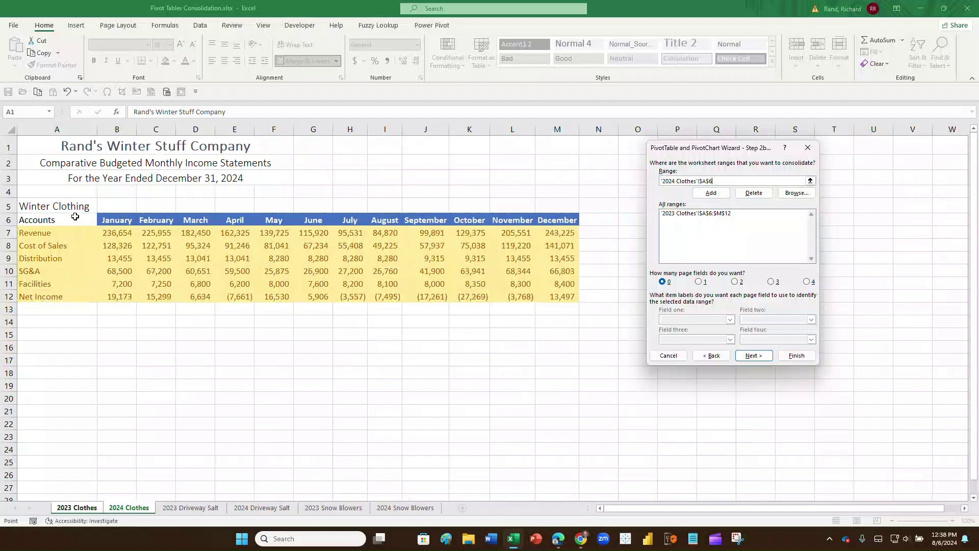
{"action": "left_click_drag", "start_coordinate": [75, 216], "coordinate": [551, 292]}
{"action": "left_click", "coordinate": [711, 194]}
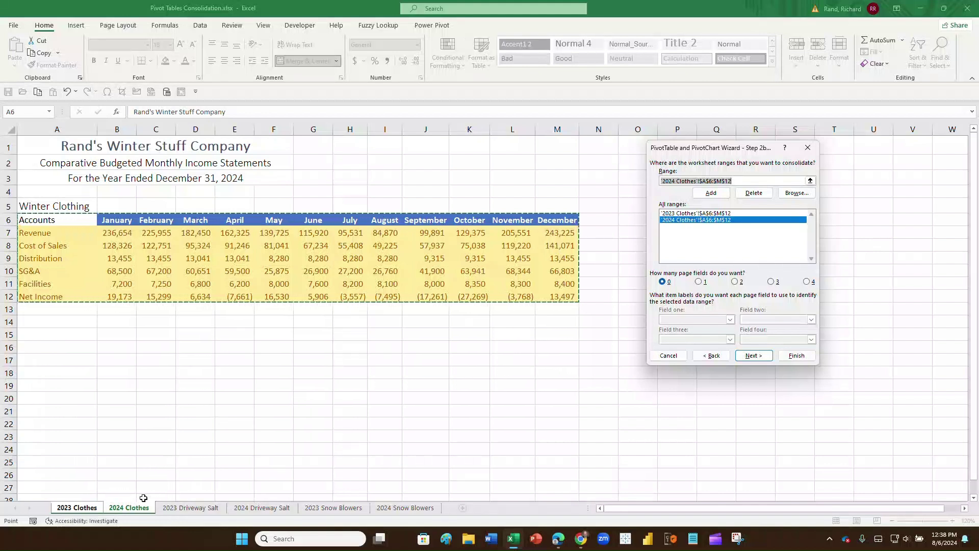
Add cells A6:M12 of the 2023 Driveway Salt and 2024 Driveway Salt sheets to the consolidation ranges
{"action": "left_click", "coordinate": [188, 511]}
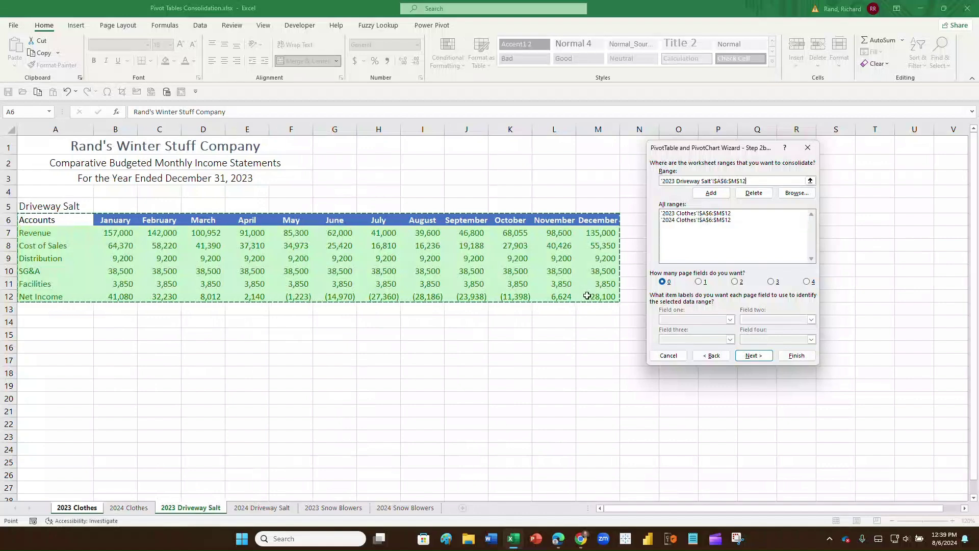
{"action": "left_click", "coordinate": [711, 193]}
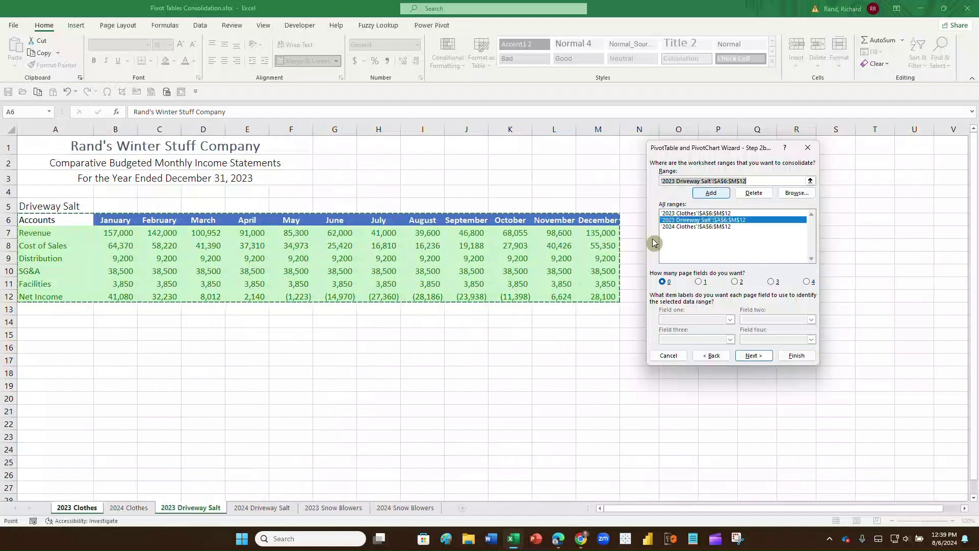
{"action": "left_click", "coordinate": [261, 508]}
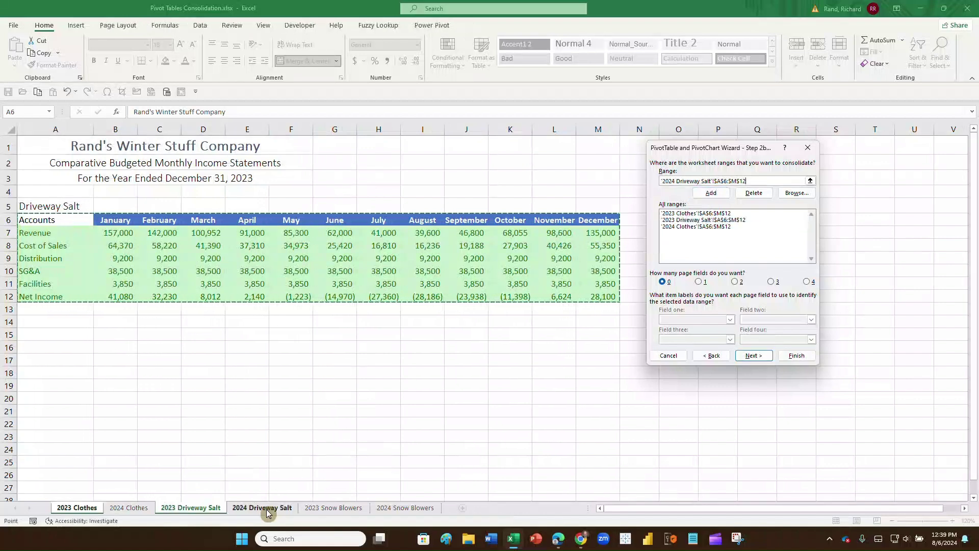
{"action": "left_click", "coordinate": [711, 193]}
Add cells A6:M12 of the 2023 Snow Blowers and 2024 Snow Blowers sheets to the consolidation ranges
{"action": "left_click", "coordinate": [334, 507]}
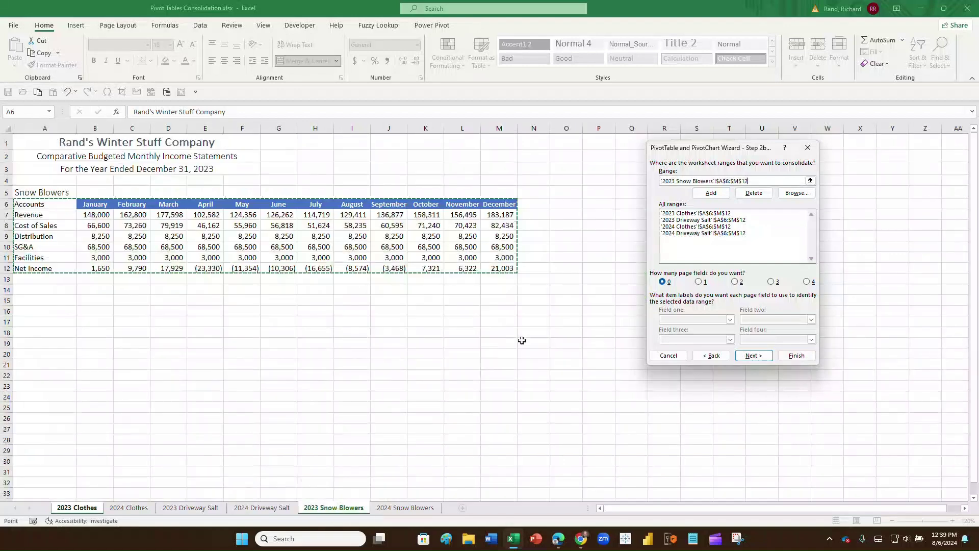
{"action": "left_click", "coordinate": [710, 193]}
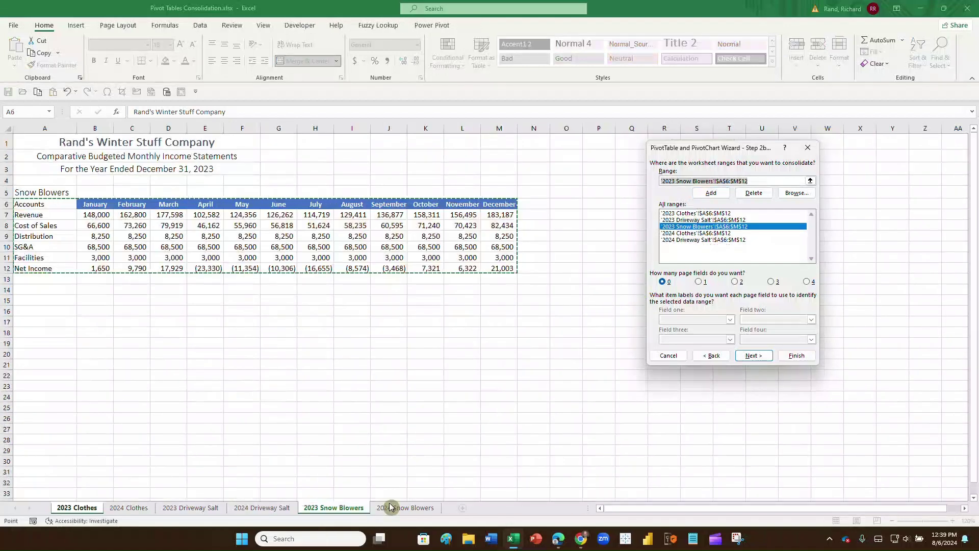
{"action": "left_click", "coordinate": [405, 507]}
{"action": "left_click", "coordinate": [711, 193]}
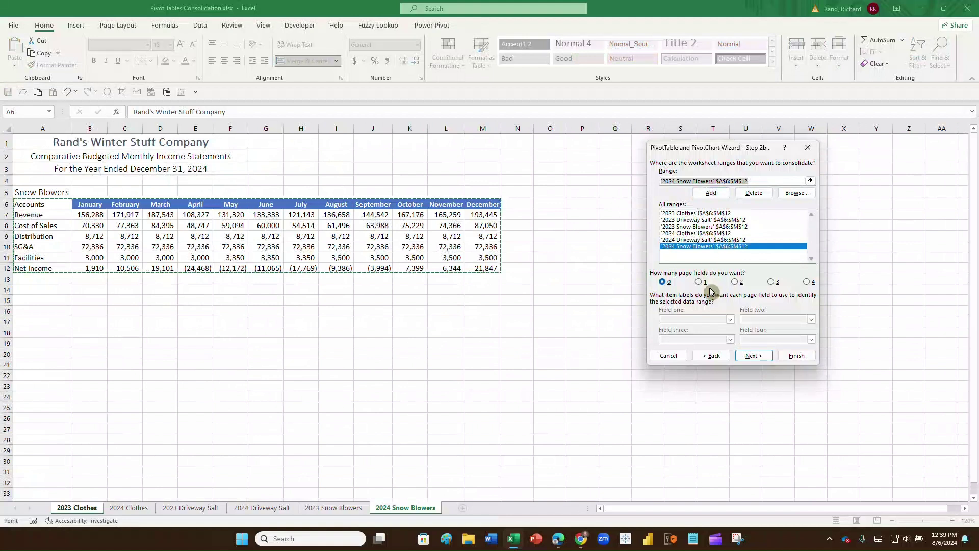
Set the number of page fields for the consolidated PivotTable to 2
{"action": "left_click", "coordinate": [735, 282]}
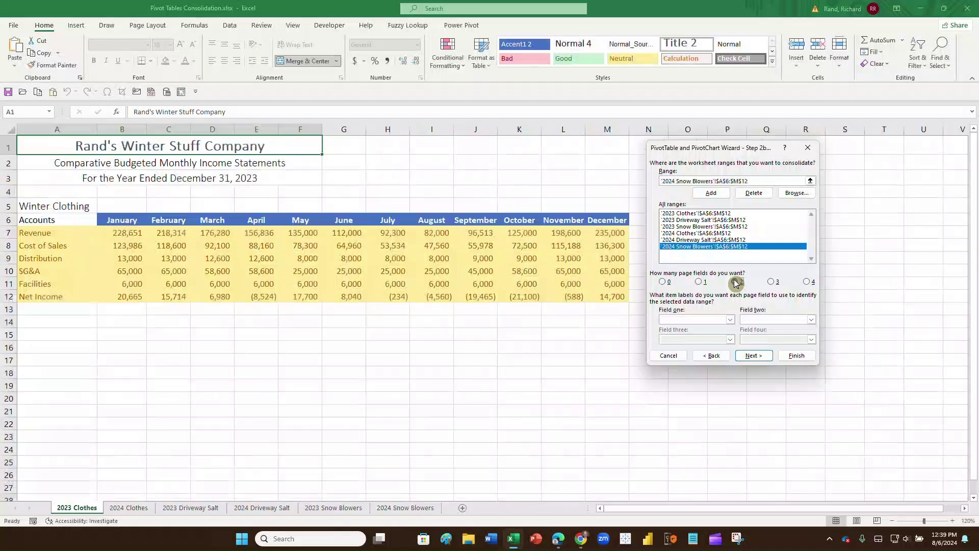
{"action": "left_click", "coordinate": [736, 282]}
{"action": "left_click", "coordinate": [807, 283]}
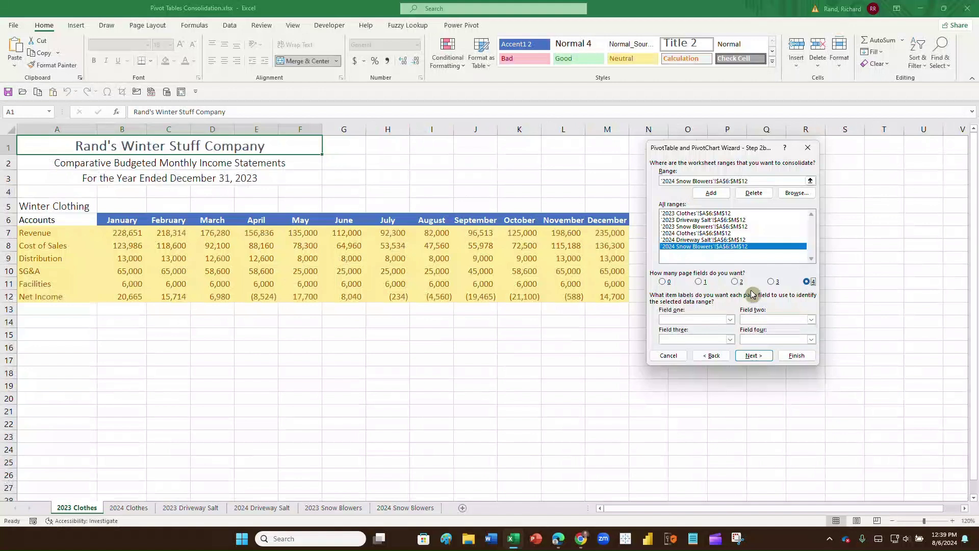
{"action": "left_click", "coordinate": [735, 282]}
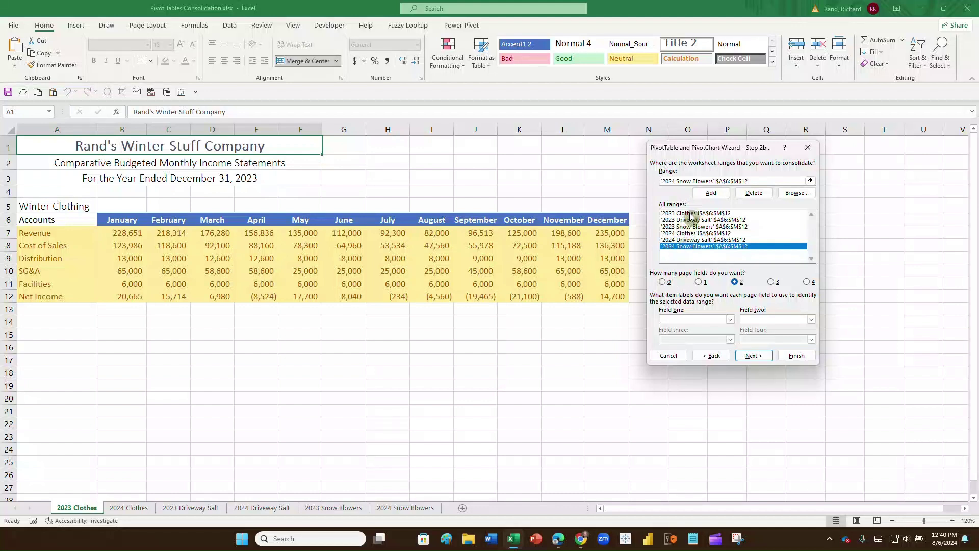
Label the 2023 Clothes range with Winter Clothes as field one and 2023 as field two
{"action": "left_click", "coordinate": [690, 214]}
{"action": "left_click", "coordinate": [692, 319]}
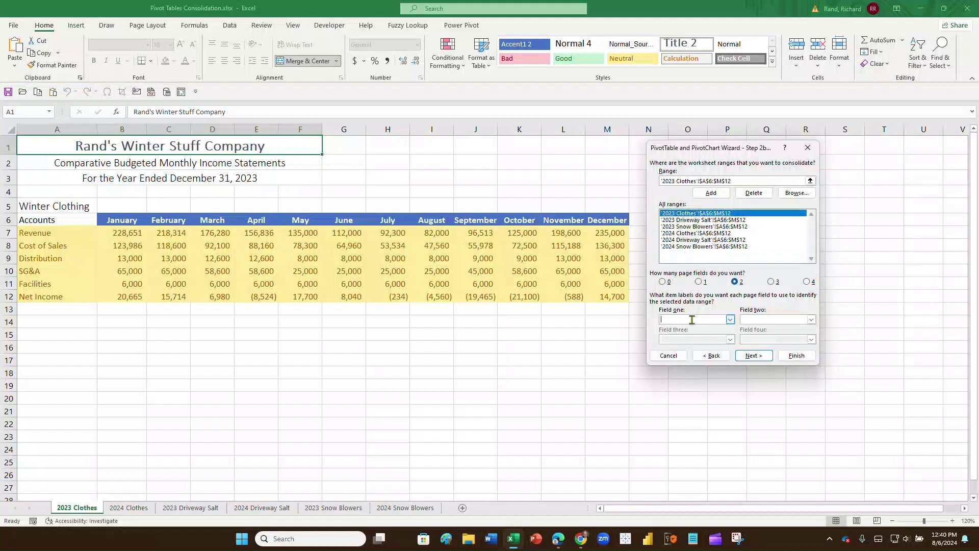
{"action": "type", "text": "Winter Clothes"}
{"action": "type", "text": "2023"}
Label the 2023 Driveway Salt range with Driveway Salt as field one and 2023 as field two
{"action": "left_click", "coordinate": [688, 219]}
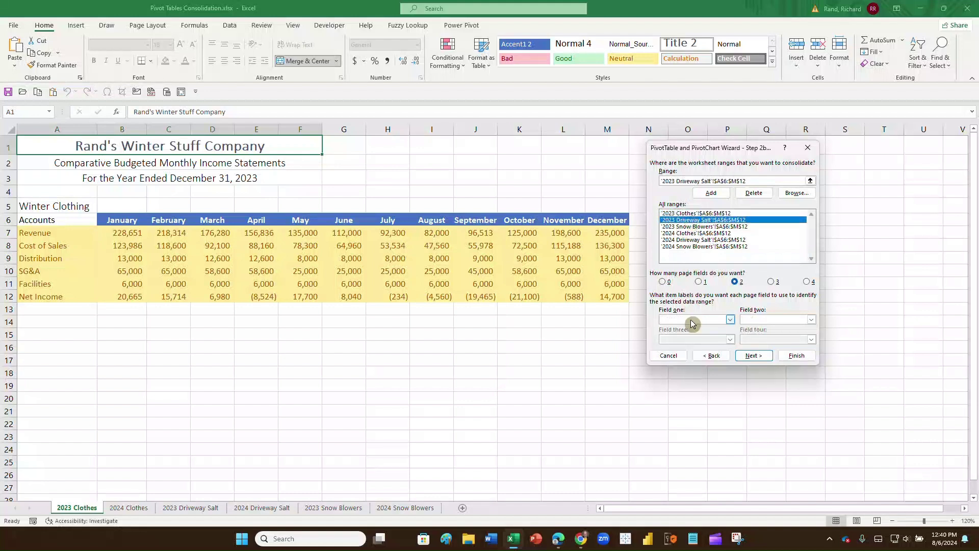
{"action": "left_click", "coordinate": [691, 320]}
{"action": "type", "text": "Driveway Salt"}
{"action": "left_click", "coordinate": [760, 321]}
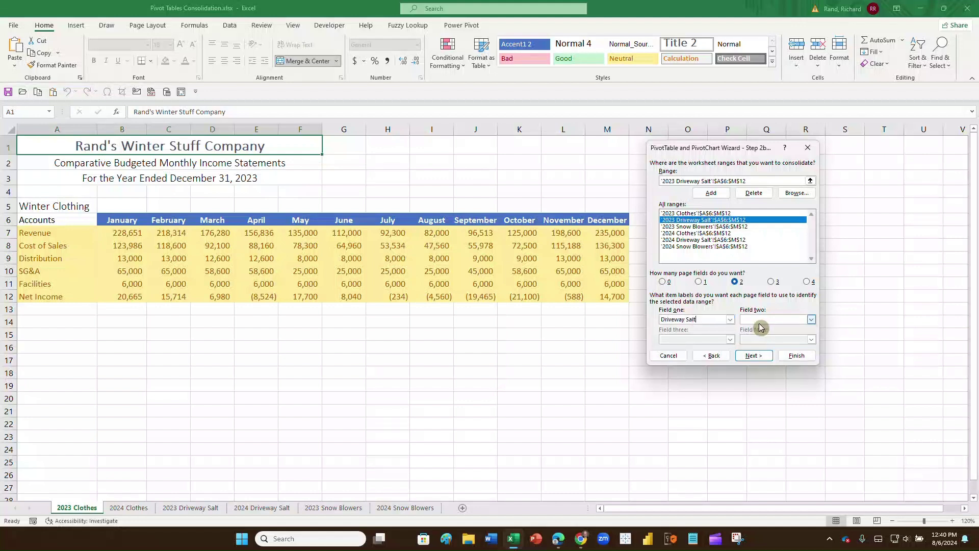
{"action": "type", "text": "2023"}
Label the 2023 Snow Blowers range with Snow Blowers as field one and 2023 as field two
{"action": "left_click", "coordinate": [709, 227]}
{"action": "left_click", "coordinate": [697, 320]}
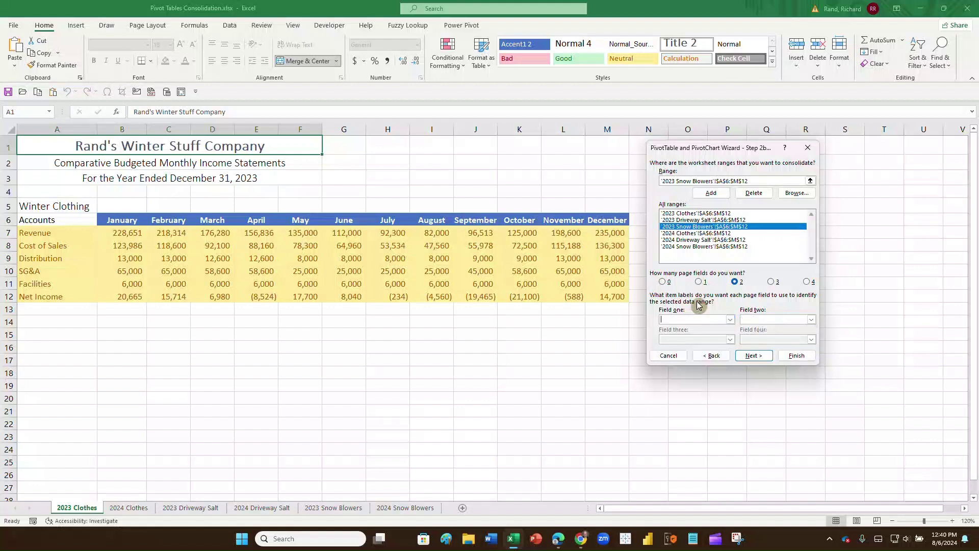
{"action": "type", "text": "Snow Blowers"}
{"action": "key", "text": "Tab"}
{"action": "type", "text": "2023"}
Label the 2024 Clothes range with Winter Clothes as field one and 2024 as field two
{"action": "left_click", "coordinate": [693, 234]}
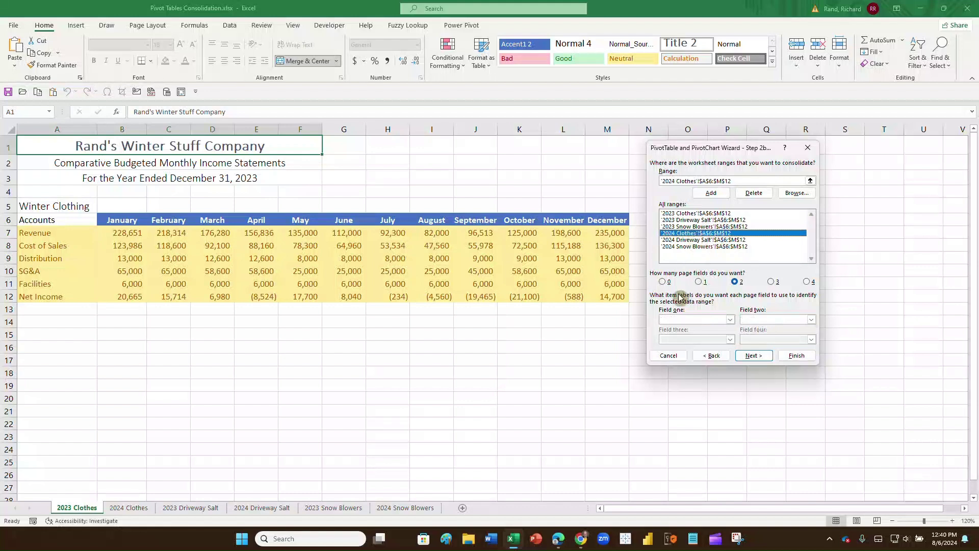
{"action": "type", "text": "Wint"}
{"action": "type", "text": "er Clothe"}
{"action": "type", "text": "2024"}
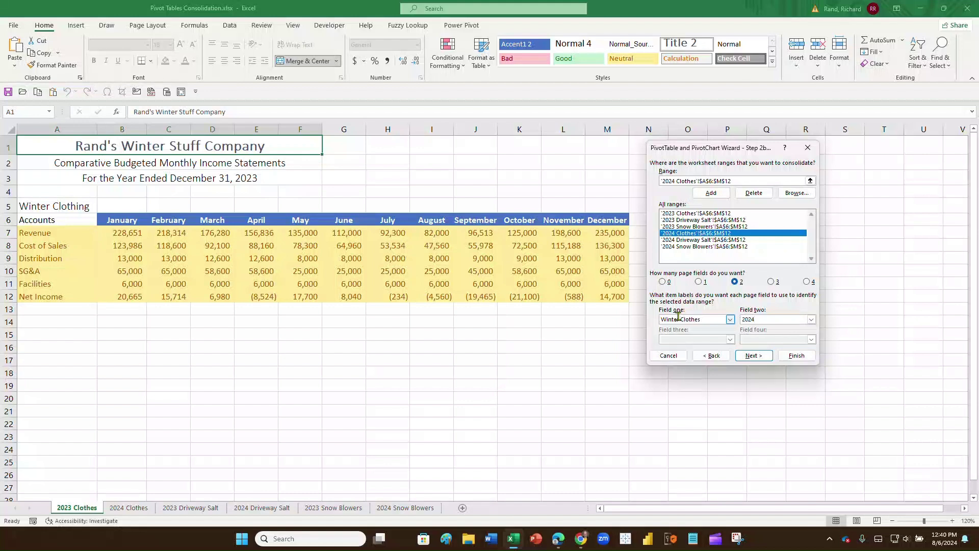
Label the 2024 Driveway Salt range with Driveway Salt as field one and 2024 as field two
{"action": "left_click", "coordinate": [696, 240]}
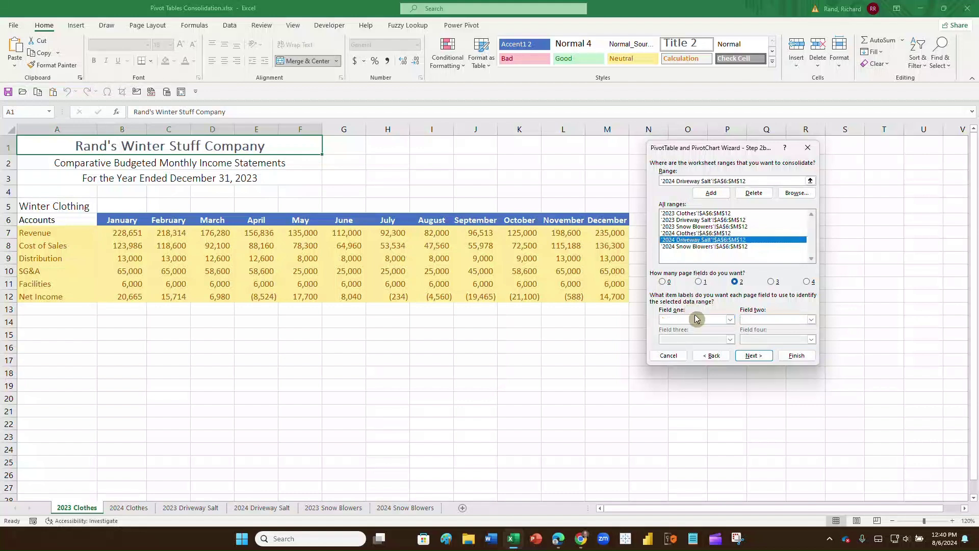
{"action": "left_click", "coordinate": [697, 319]}
{"action": "type", "text": "Driveway Salt"}
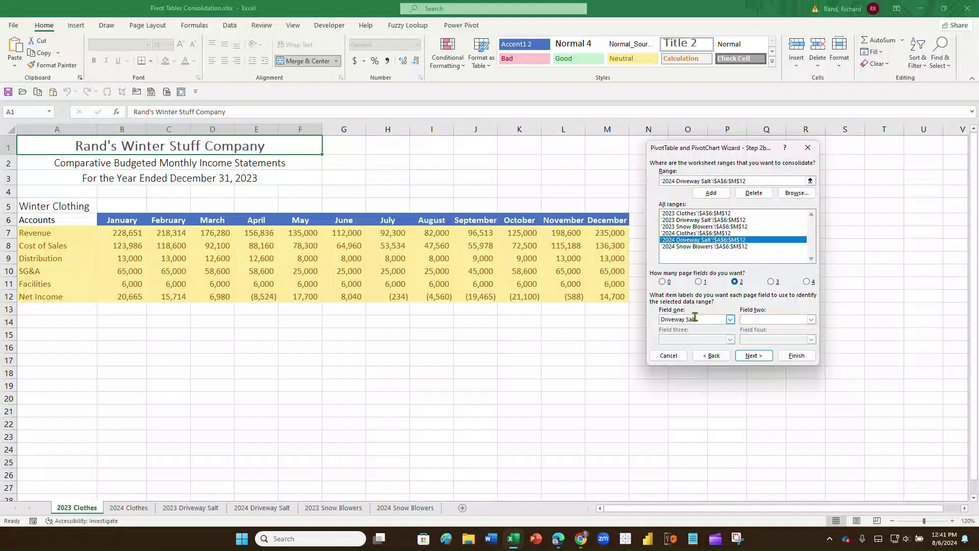
{"action": "key", "text": "Tab"}
{"action": "type", "text": "2024"}
Label the 2024 Snow Blowers range with Snow Blowers as field one and 2024 as field two
{"action": "left_click", "coordinate": [693, 247]}
{"action": "left_click", "coordinate": [697, 317]}
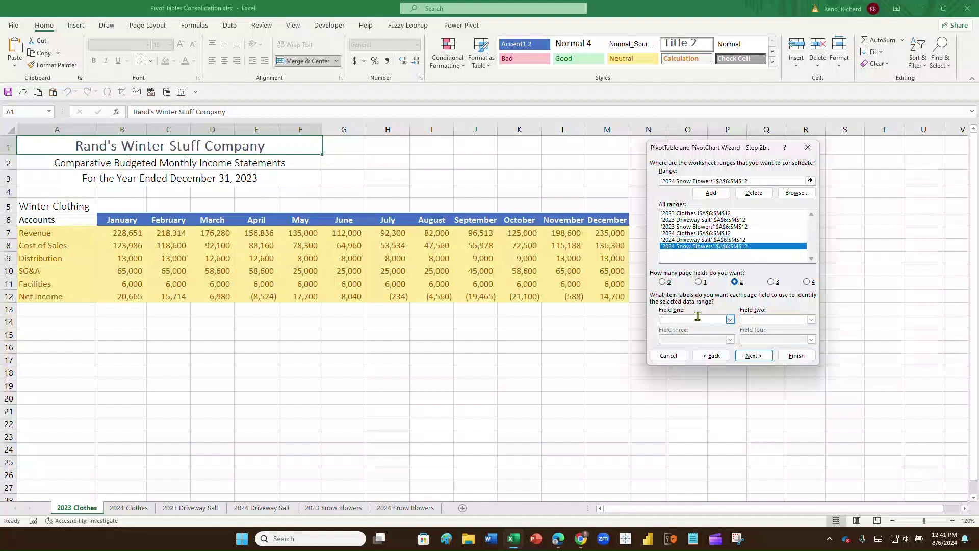
{"action": "type", "text": "S"}
{"action": "type", "text": "2024"}
Review the field one and field two labels of the consolidation ranges, comparing 2023 and 2024 for each product line
{"action": "left_click", "coordinate": [689, 214]}
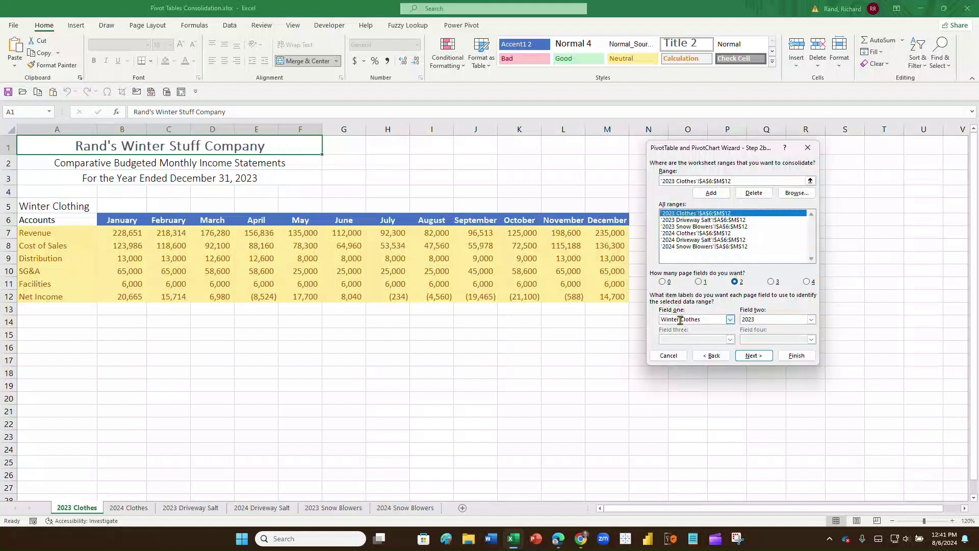
{"action": "left_click", "coordinate": [717, 221]}
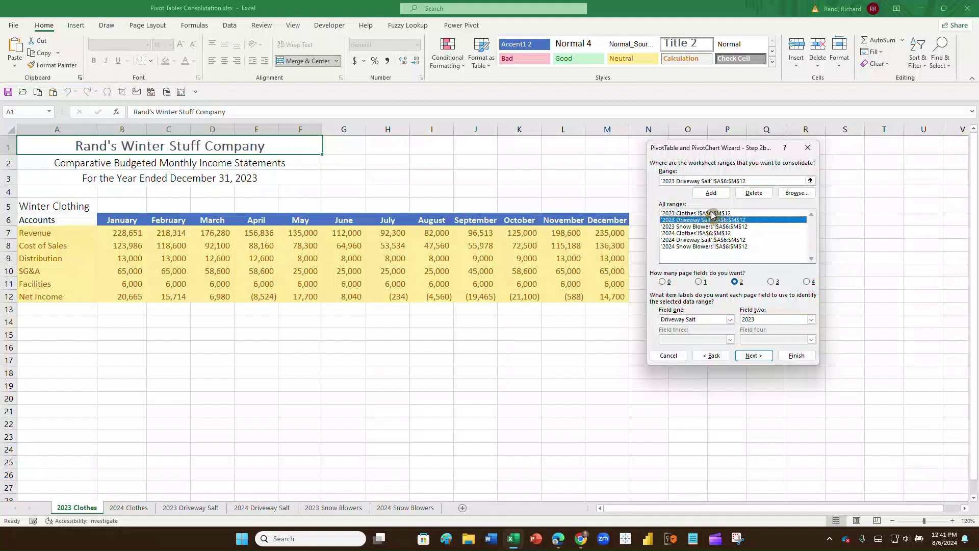
{"action": "left_click", "coordinate": [715, 234]}
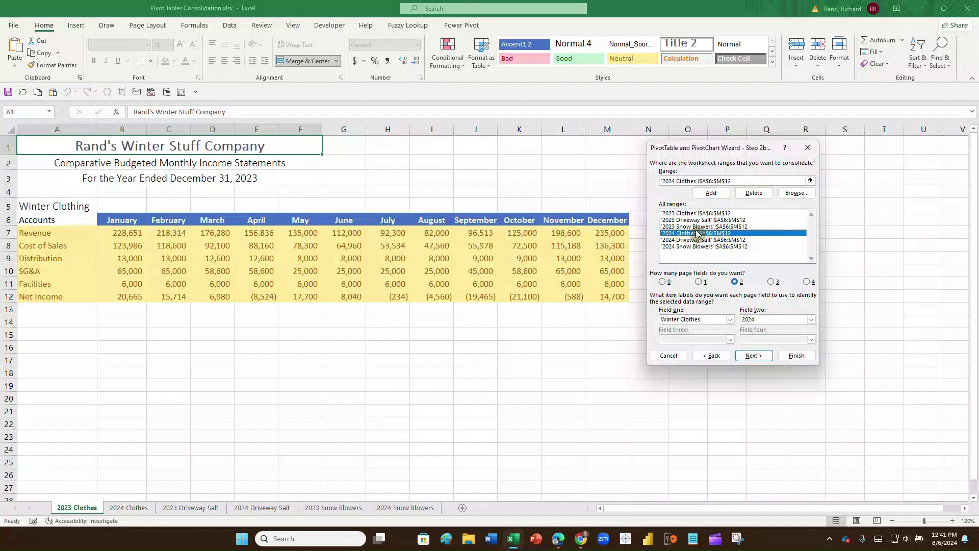
{"action": "left_click", "coordinate": [692, 221]}
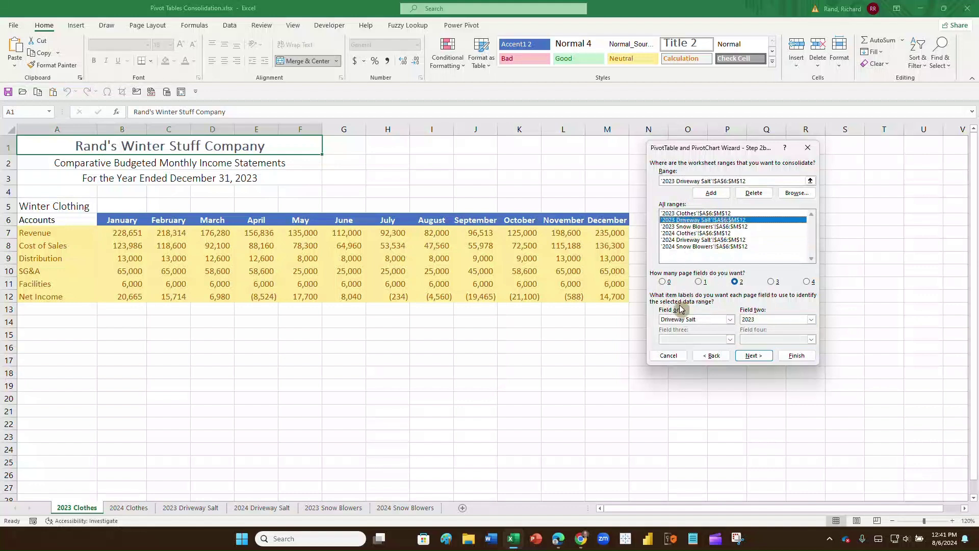
{"action": "left_click", "coordinate": [724, 240]}
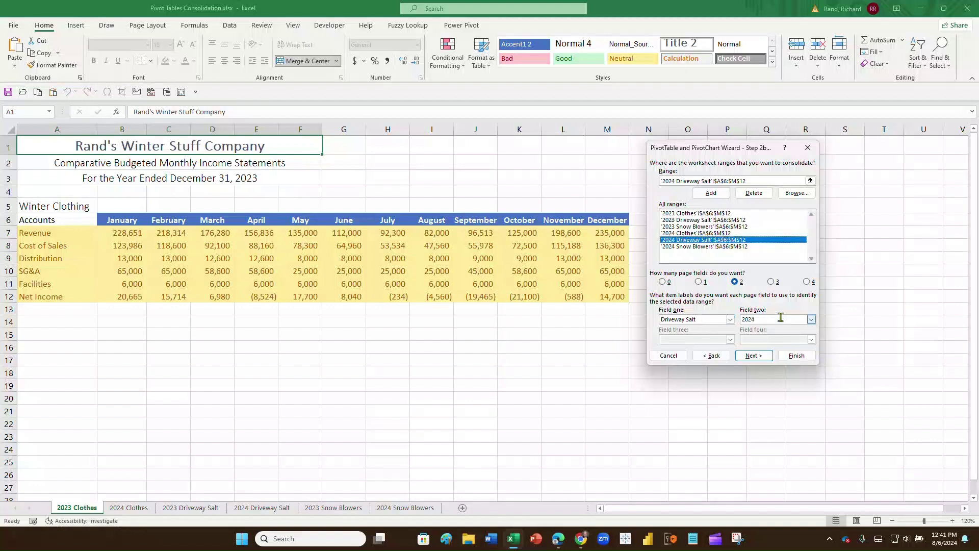
{"action": "left_click", "coordinate": [717, 227]}
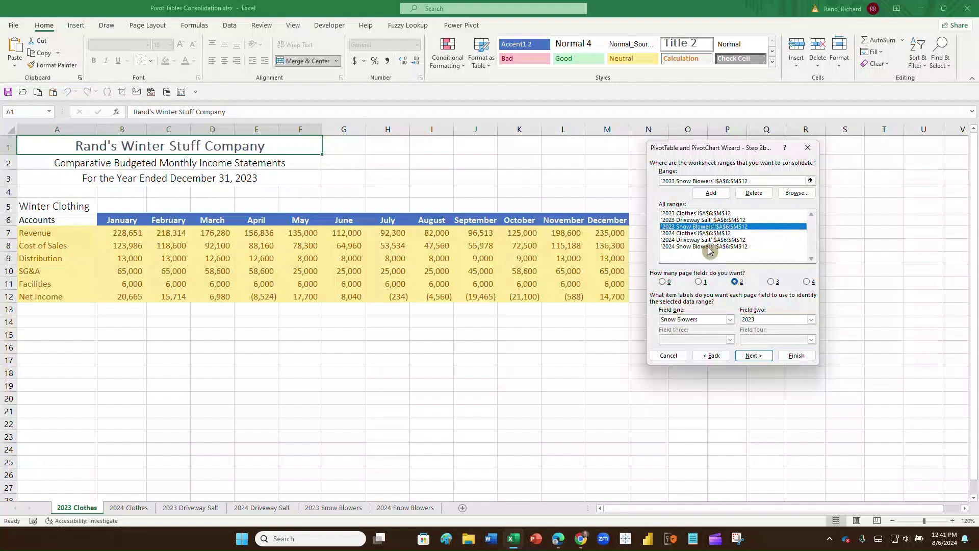
{"action": "left_click", "coordinate": [708, 247]}
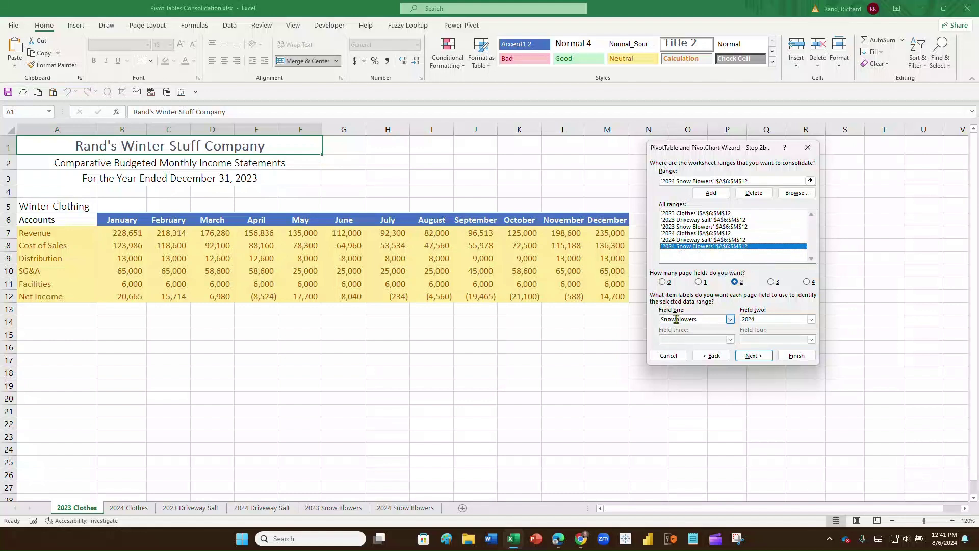
{"action": "left_click", "coordinate": [746, 311]}
Finish the wizard with the consolidated PivotTable report placed on a new worksheet
{"action": "left_click", "coordinate": [754, 356]}
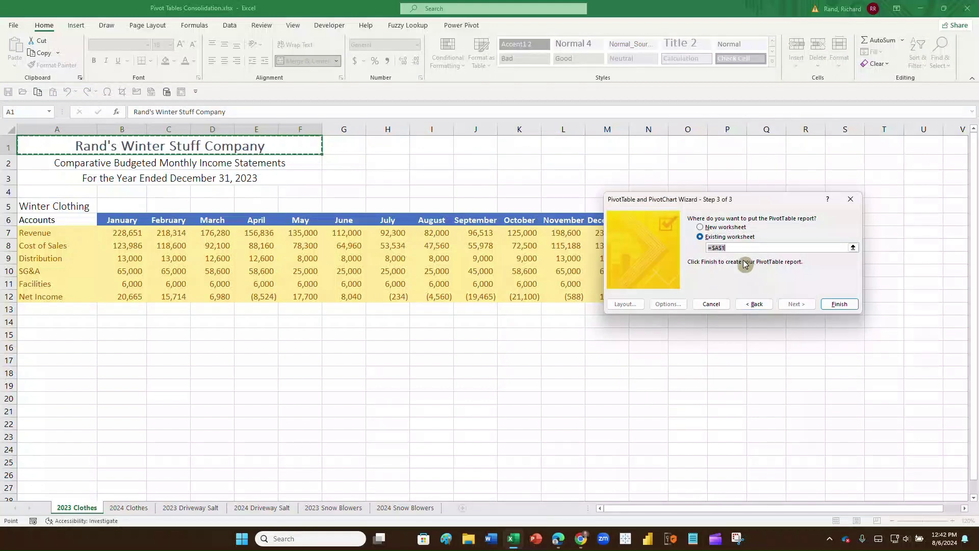
{"action": "left_click", "coordinate": [700, 227]}
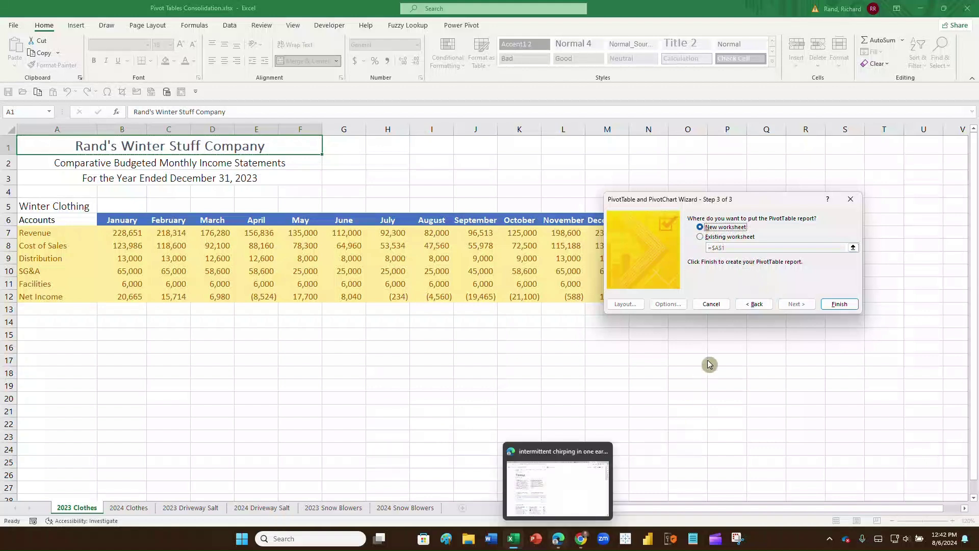
{"action": "left_click", "coordinate": [839, 305]}
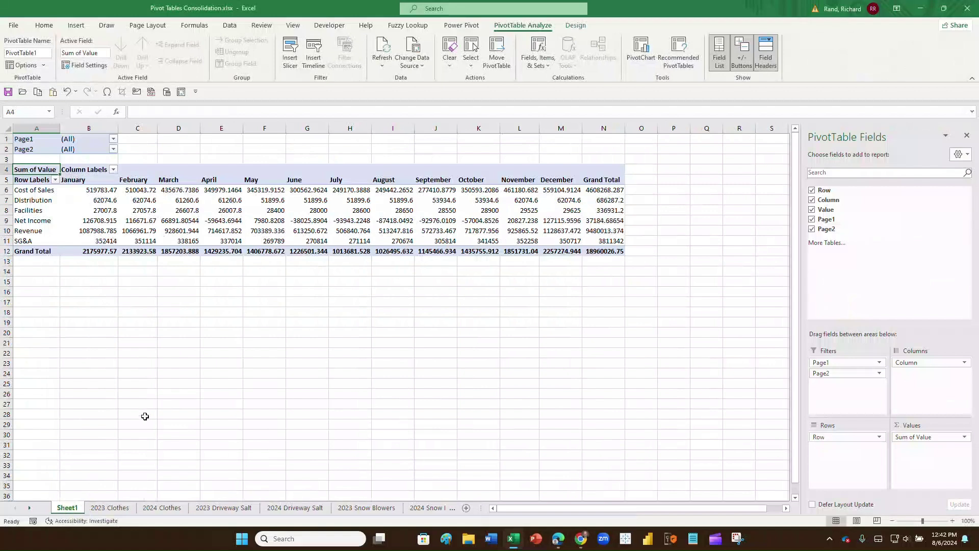
Rename the new PivotTable worksheet as Combined
{"action": "left_click", "coordinate": [62, 507]}
{"action": "right_click", "coordinate": [62, 507]}
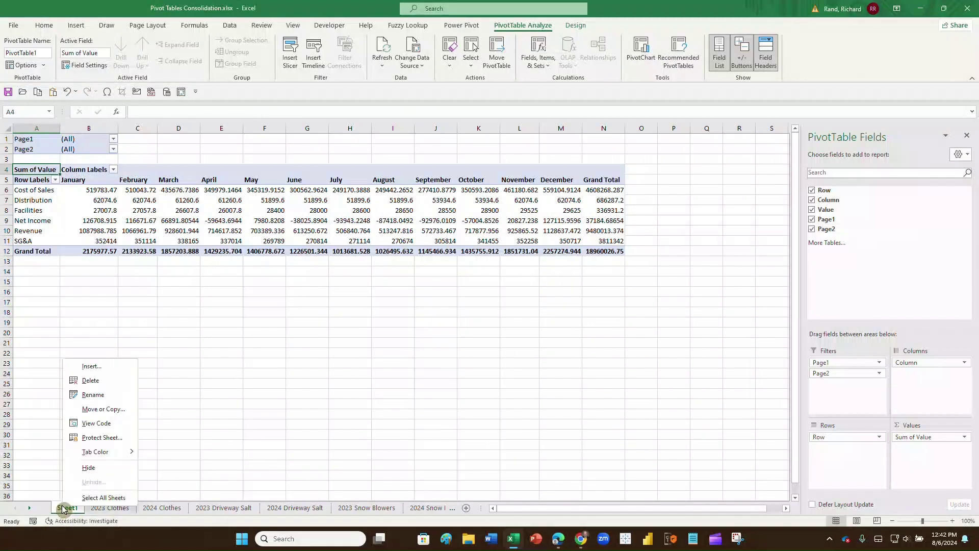
{"action": "left_click", "coordinate": [76, 393]}
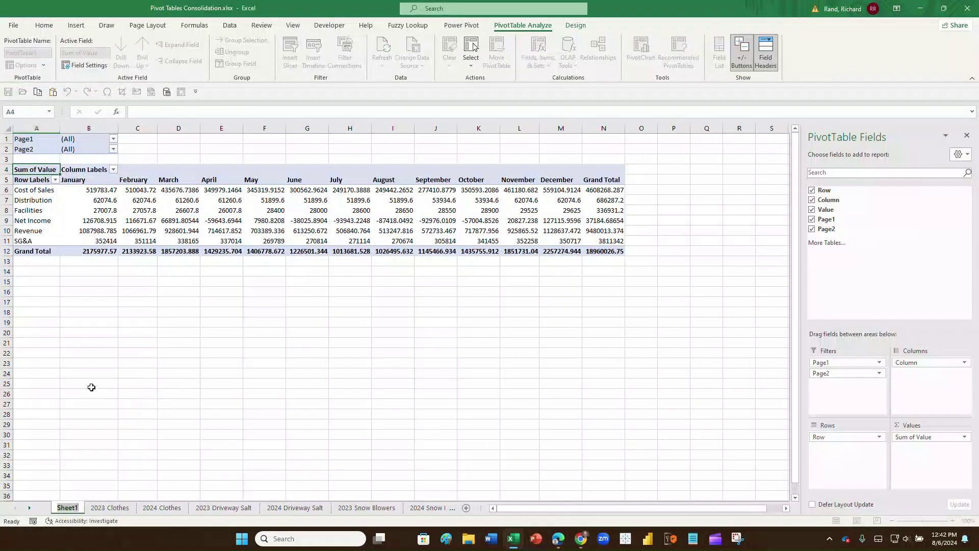
{"action": "type", "text": "Com"}
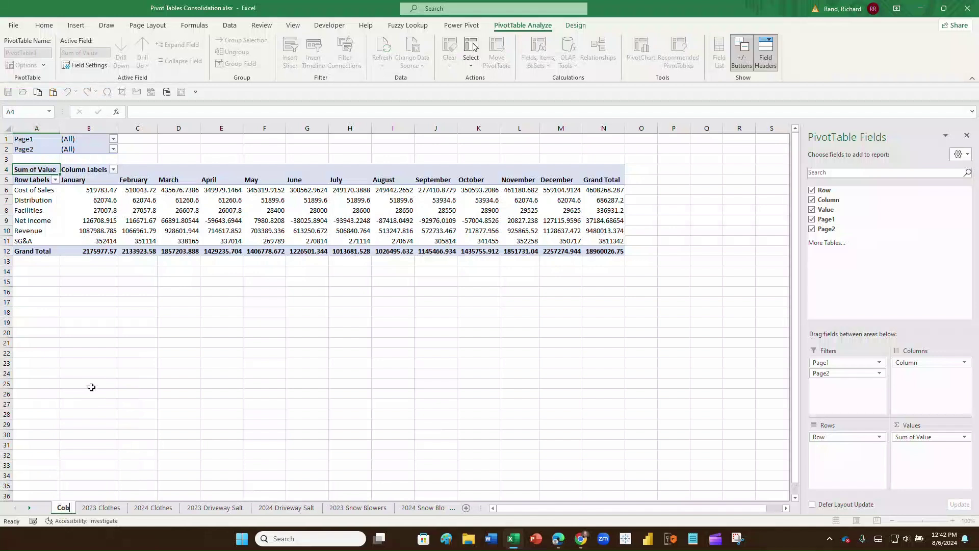
{"action": "type", "text": "bined"}
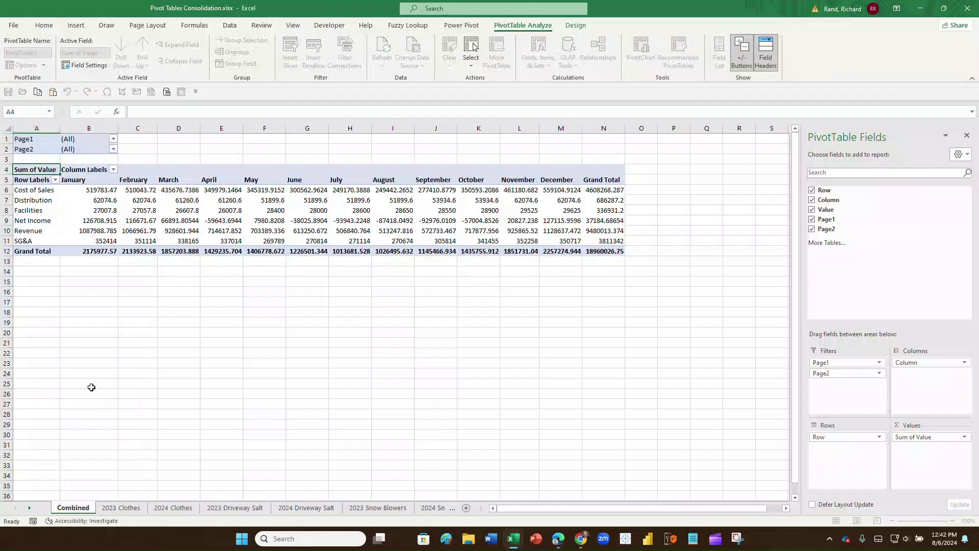
{"action": "left_click", "coordinate": [127, 371]}
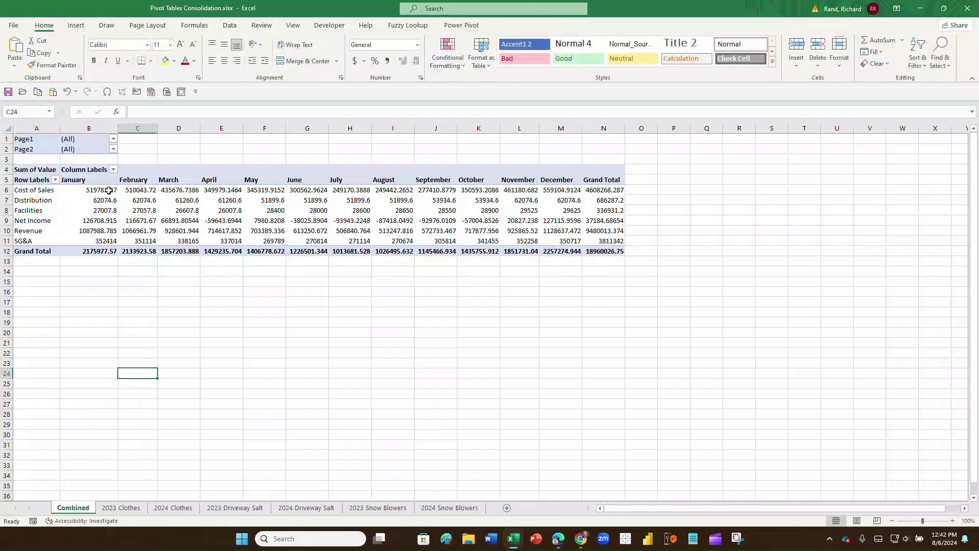
Strip the decimals from the PivotTable values in B6:N12 and switch them to the Accounting number format
{"action": "left_click_drag", "start_coordinate": [109, 190], "coordinate": [610, 251]}
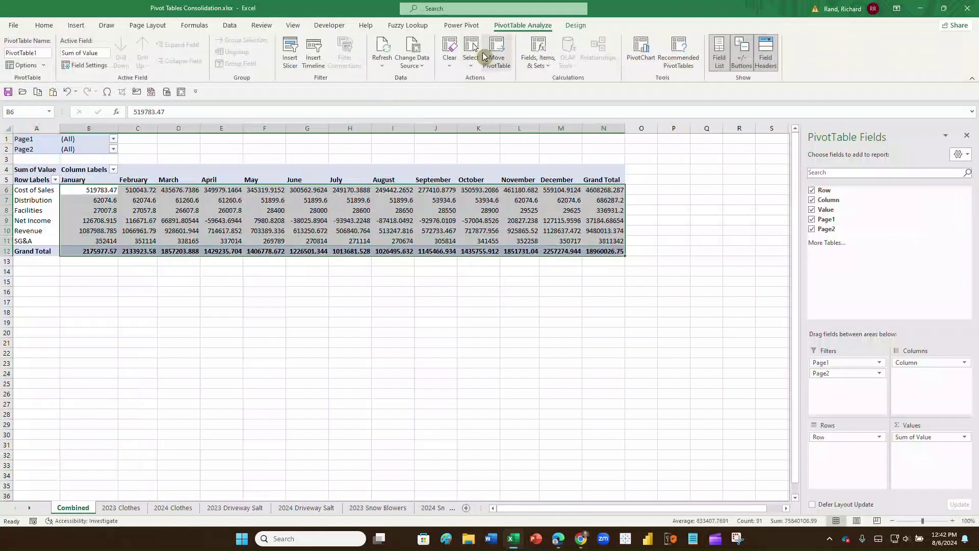
{"action": "left_click", "coordinate": [45, 26]}
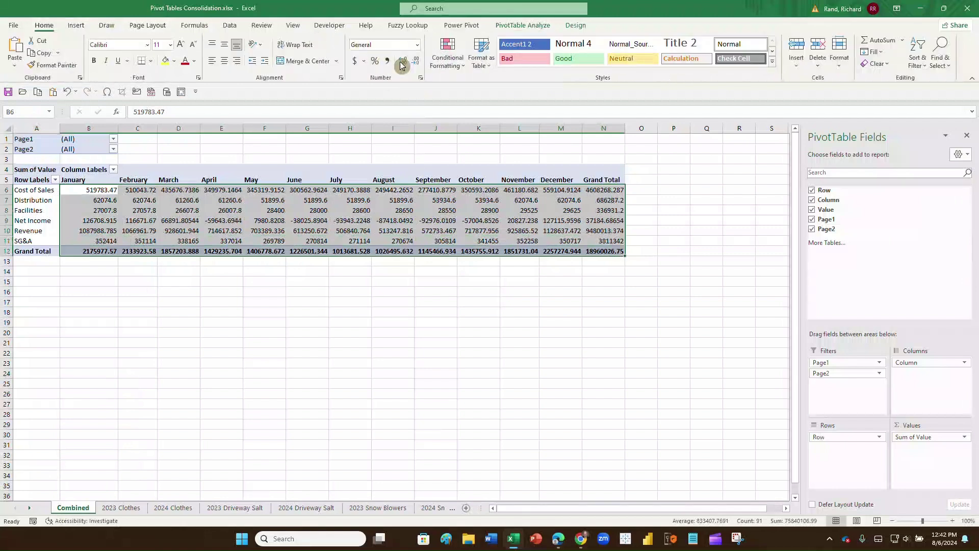
{"action": "left_click", "coordinate": [416, 62]}
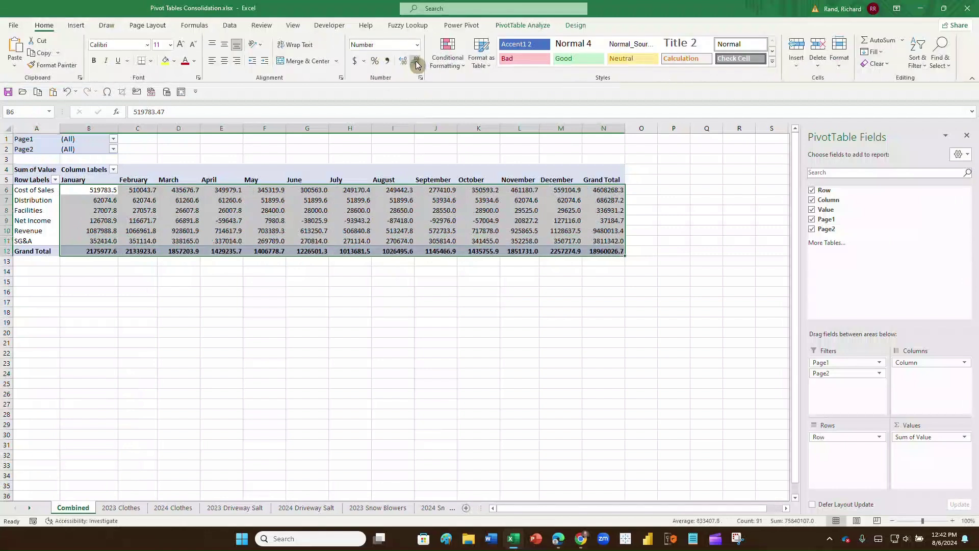
{"action": "left_click", "coordinate": [416, 62]}
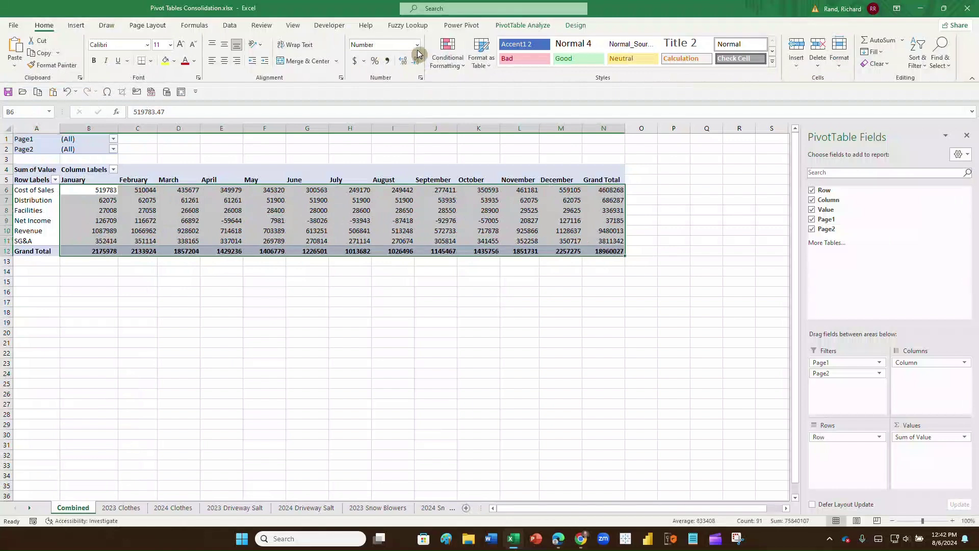
{"action": "left_click", "coordinate": [417, 45]}
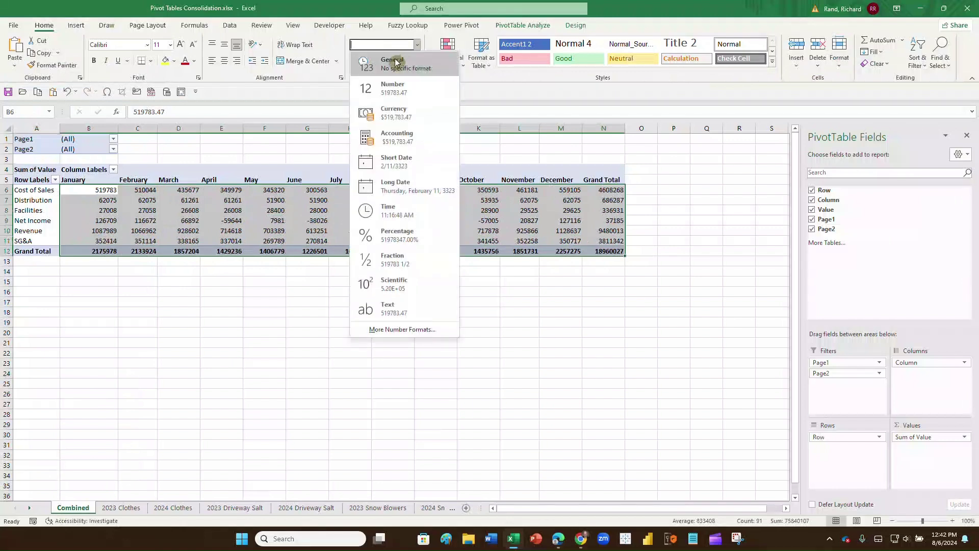
{"action": "left_click", "coordinate": [393, 135]}
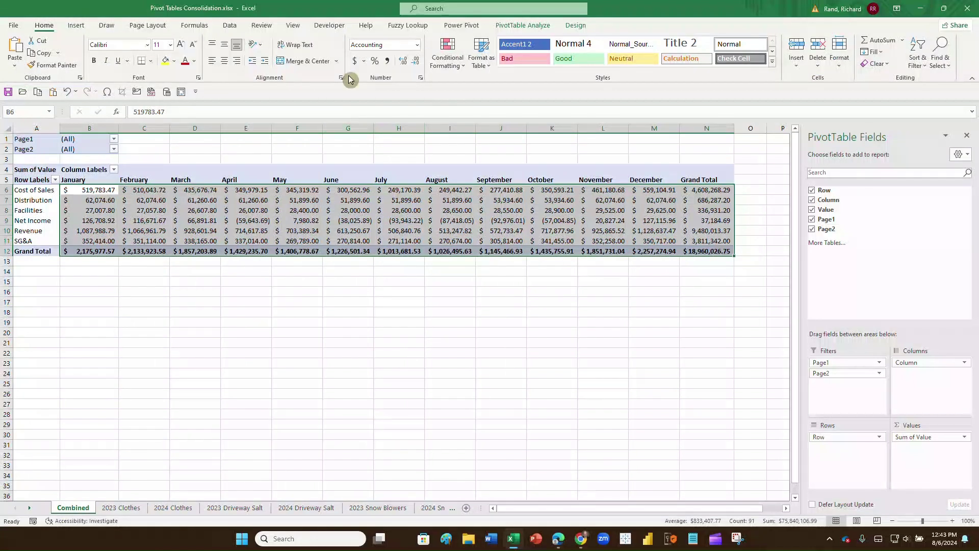
Set the Accounting format of the PivotTable values to no currency symbol and 0 decimal places
{"action": "left_click", "coordinate": [366, 61]}
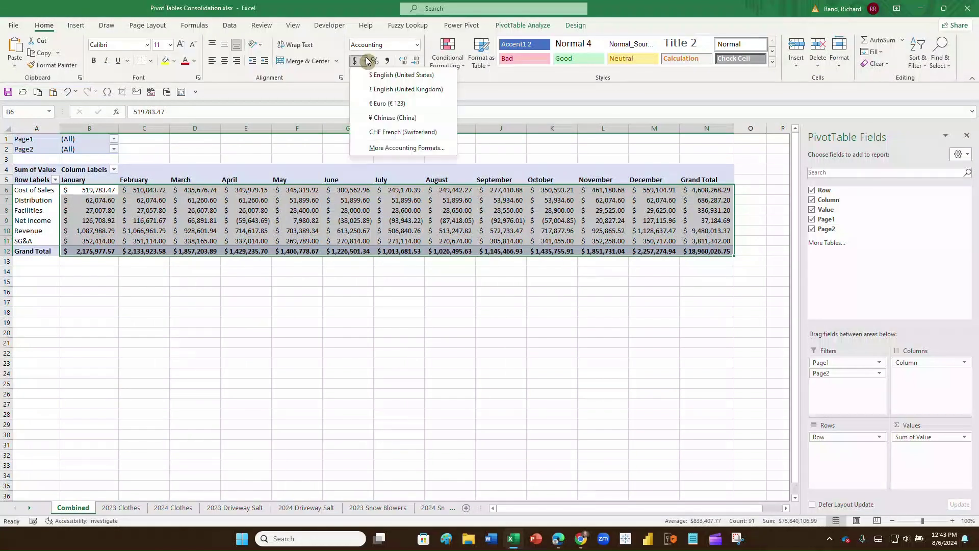
{"action": "left_click", "coordinate": [391, 147]}
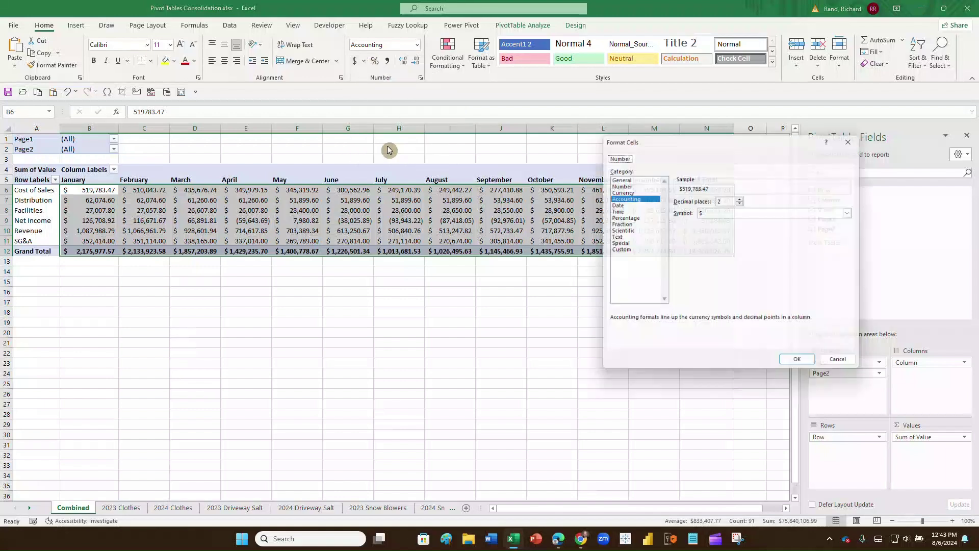
{"action": "left_click", "coordinate": [713, 212]}
{"action": "left_click", "coordinate": [713, 221]}
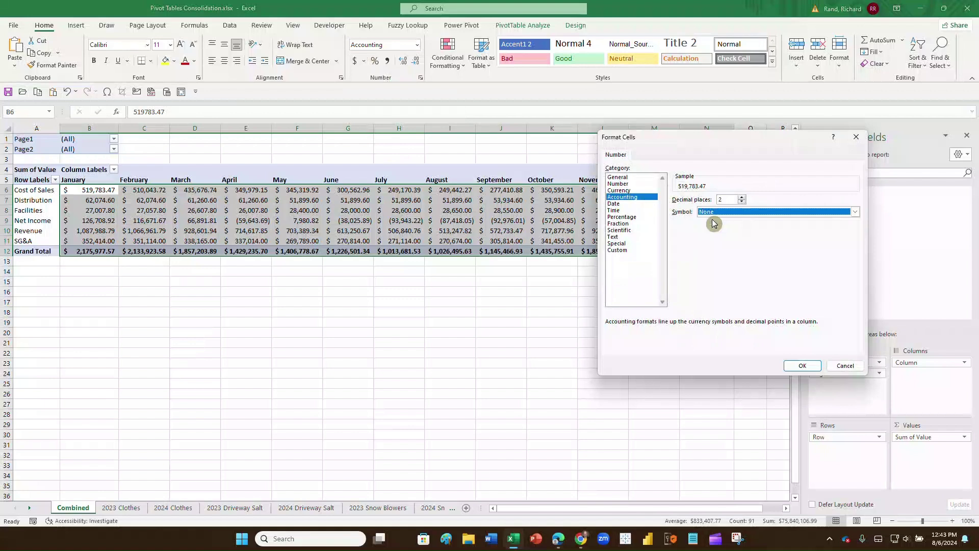
{"action": "left_click", "coordinate": [742, 203]}
{"action": "left_click", "coordinate": [742, 202]}
{"action": "left_click", "coordinate": [787, 366]}
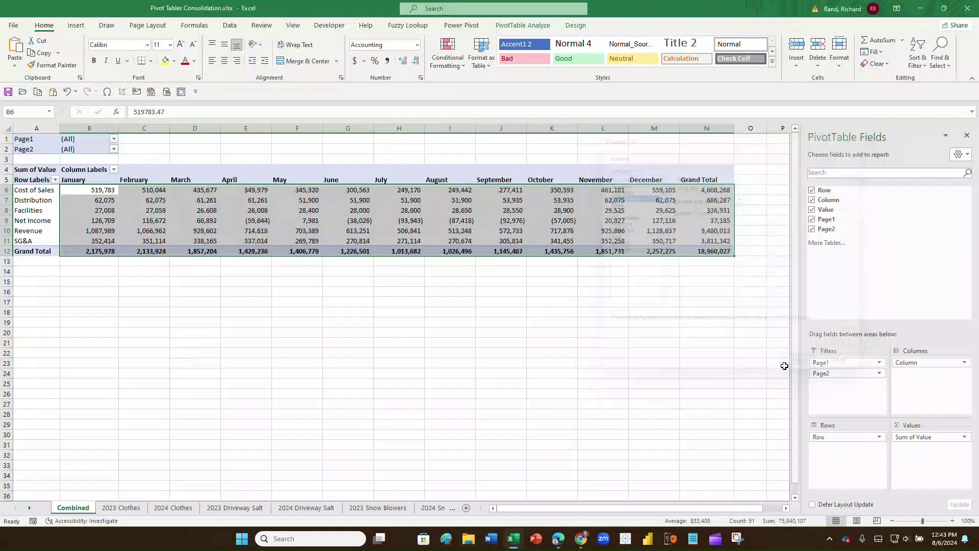
{"action": "left_click", "coordinate": [448, 333]}
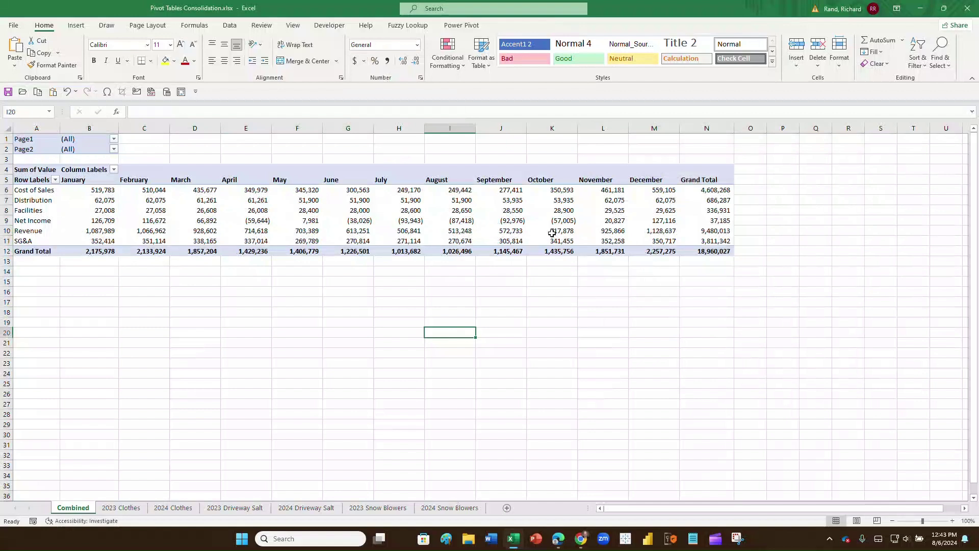
Remove the Page1 field from the PivotTable's report filters
{"action": "left_click", "coordinate": [480, 213]}
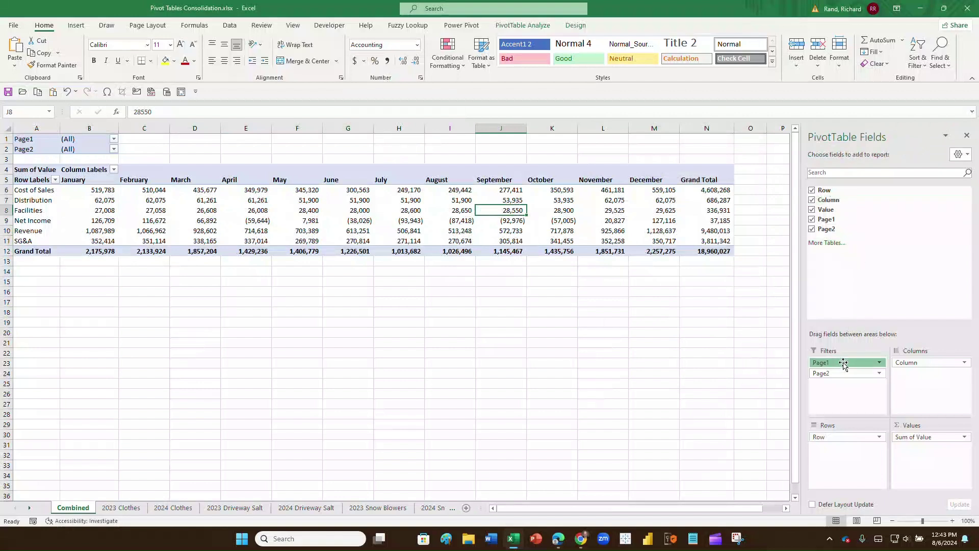
{"action": "left_click_drag", "start_coordinate": [844, 362], "coordinate": [850, 288]}
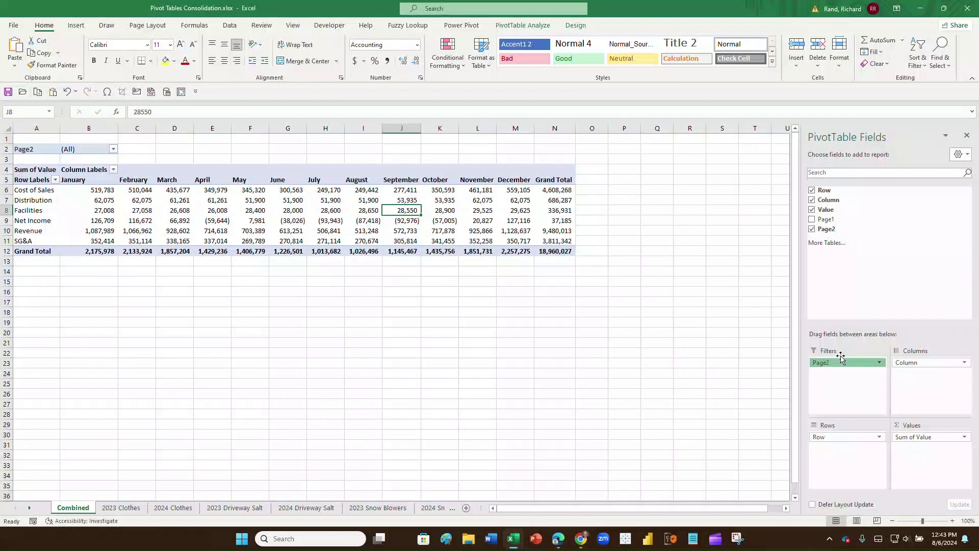
{"action": "left_click_drag", "start_coordinate": [841, 363], "coordinate": [794, 240]}
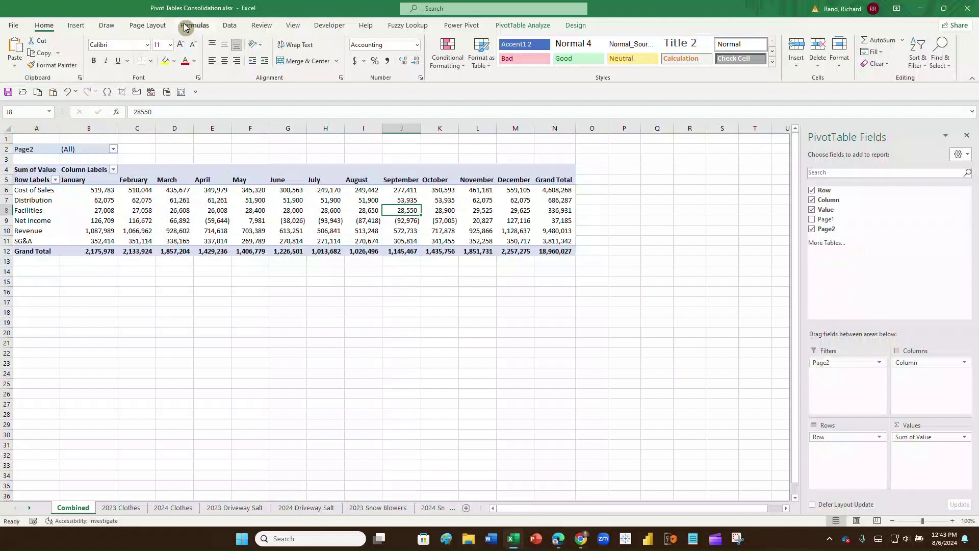
Insert a slicer for Page1, place it beside the PivotTable's Grand Total column and shorten it to about 1.43" high
{"action": "left_click", "coordinate": [523, 29]}
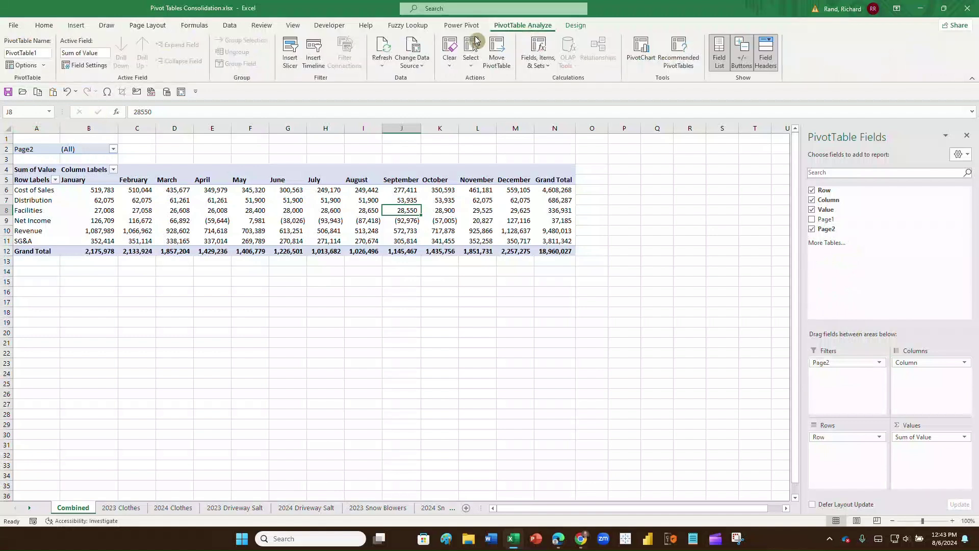
{"action": "left_click", "coordinate": [289, 61]}
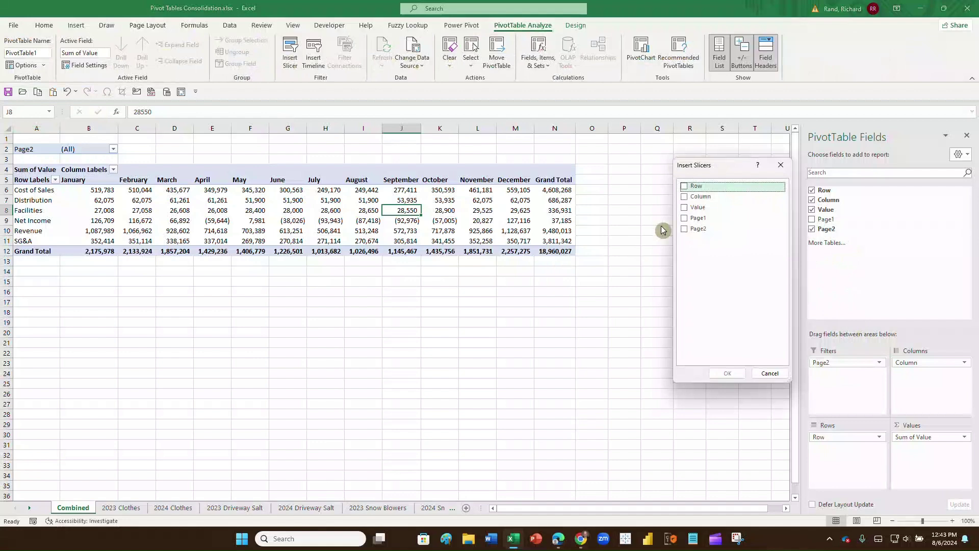
{"action": "left_click", "coordinate": [684, 217]}
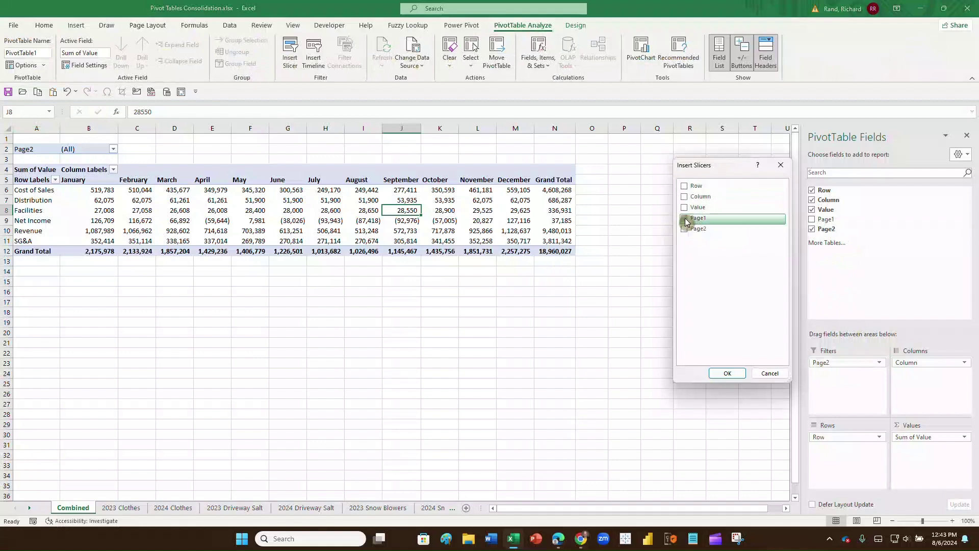
{"action": "left_click", "coordinate": [728, 374]}
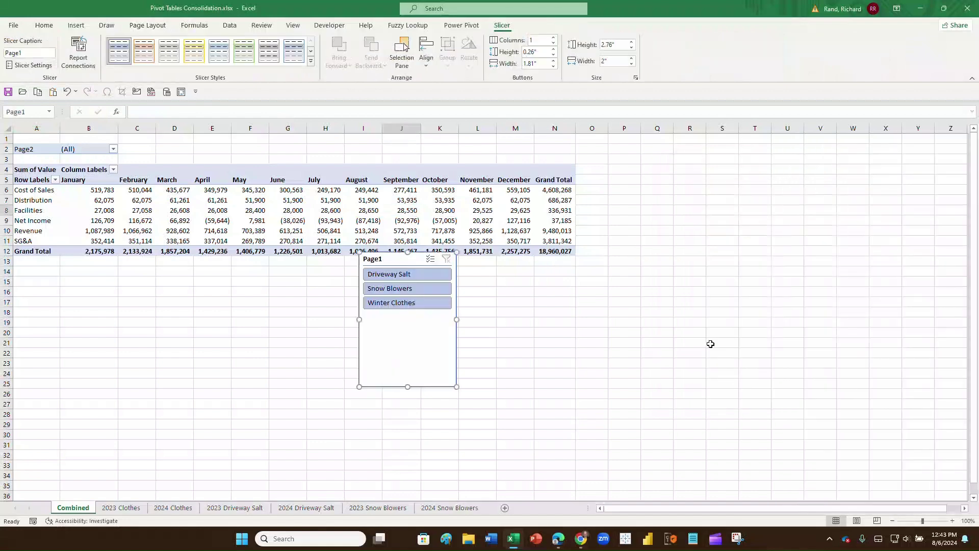
{"action": "left_click_drag", "start_coordinate": [400, 257], "coordinate": [622, 170]}
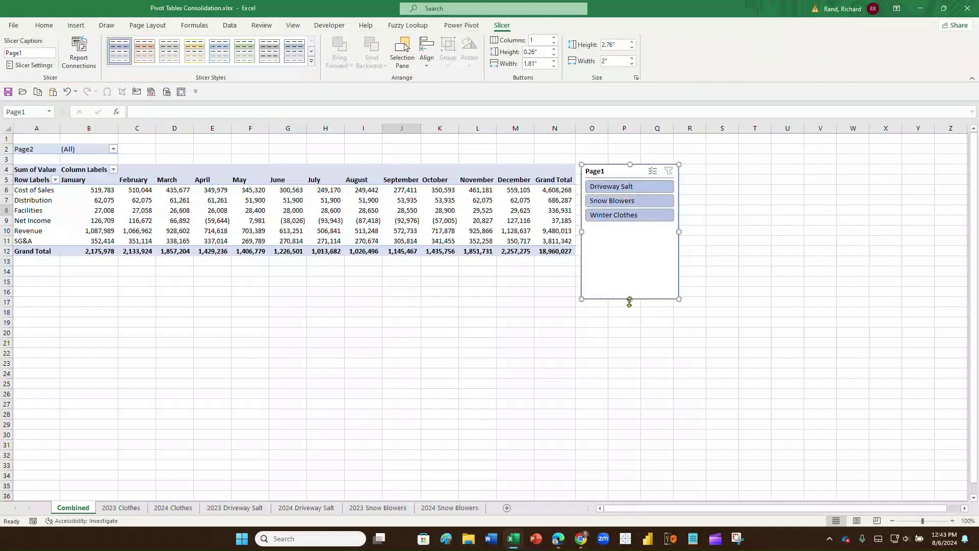
{"action": "left_click_drag", "start_coordinate": [629, 300], "coordinate": [632, 233]}
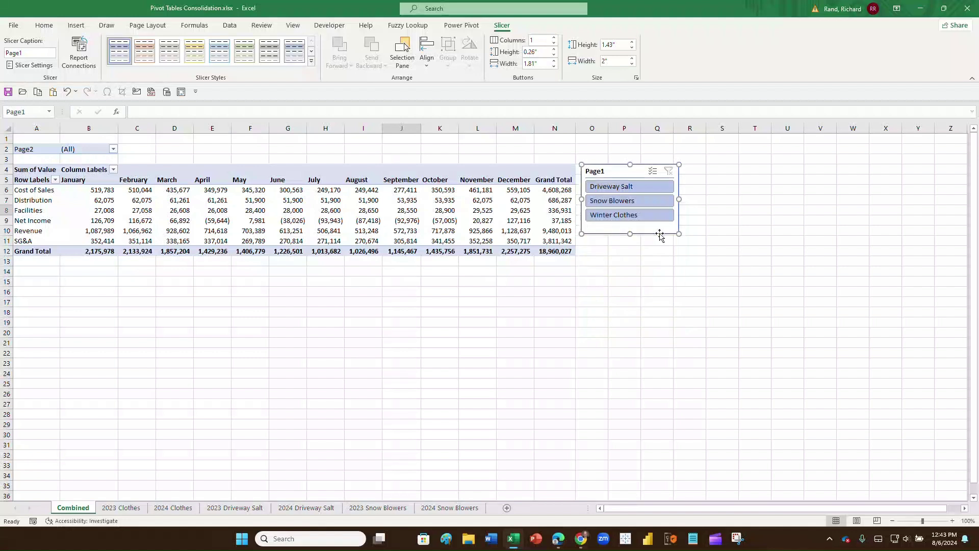
Set both the name and the header caption of the Page1 slicer to Division
{"action": "right_click", "coordinate": [634, 173]}
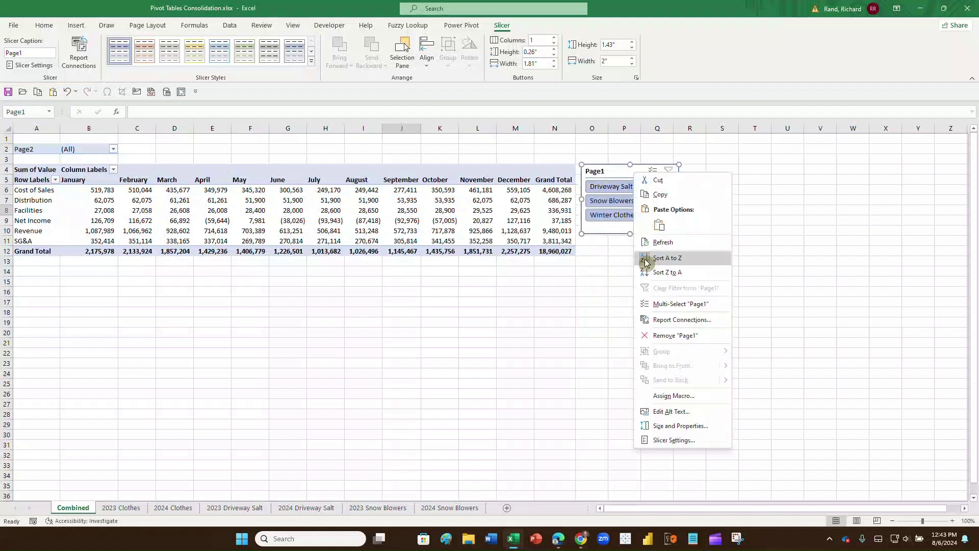
{"action": "left_click", "coordinate": [666, 440]}
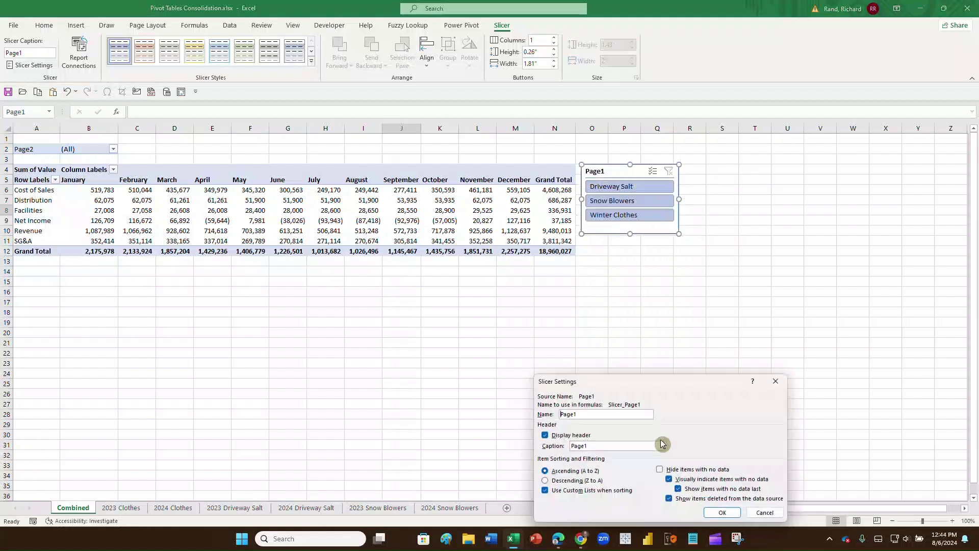
{"action": "left_click_drag", "start_coordinate": [598, 413], "coordinate": [525, 413]}
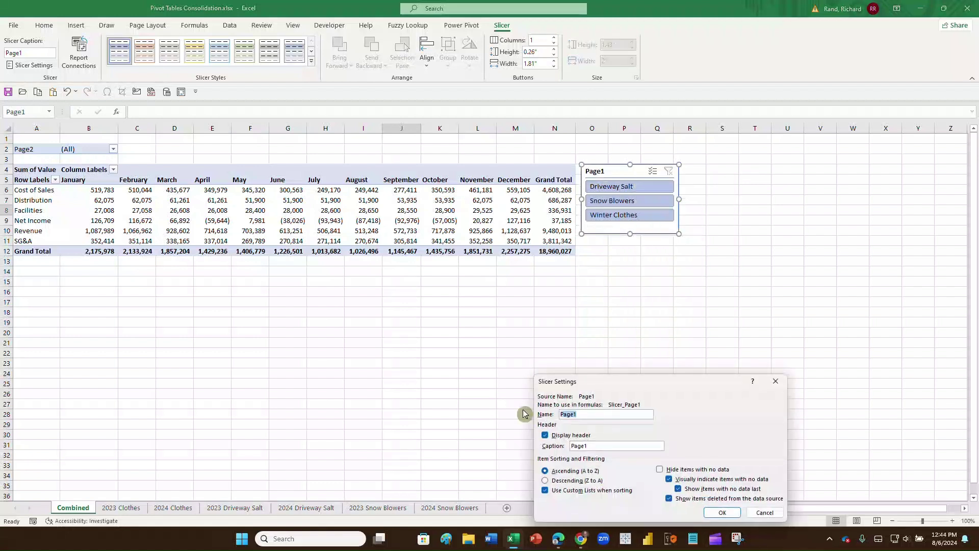
{"action": "type", "text": "Division"}
{"action": "left_click_drag", "start_coordinate": [591, 445], "coordinate": [563, 444]}
{"action": "type", "text": "D"}
{"action": "left_click", "coordinate": [719, 513]}
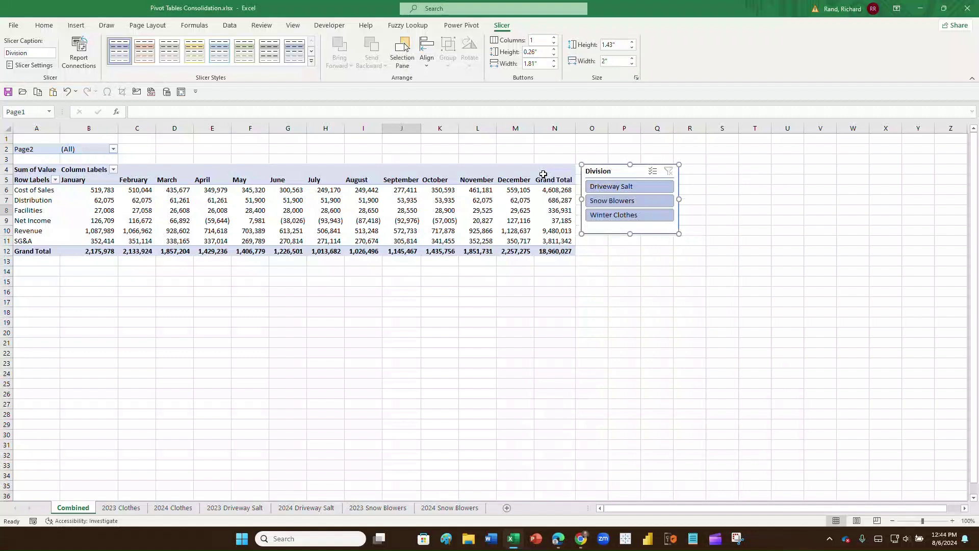
Filter the PivotTable by Page2 for 2023 and switch that filter to 2024
{"action": "left_click", "coordinate": [113, 149]}
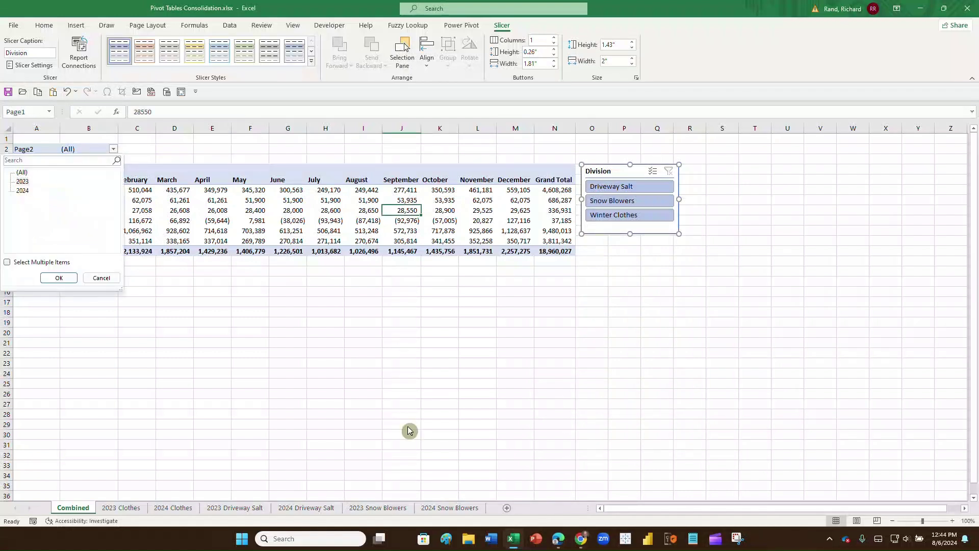
{"action": "left_click", "coordinate": [22, 181]}
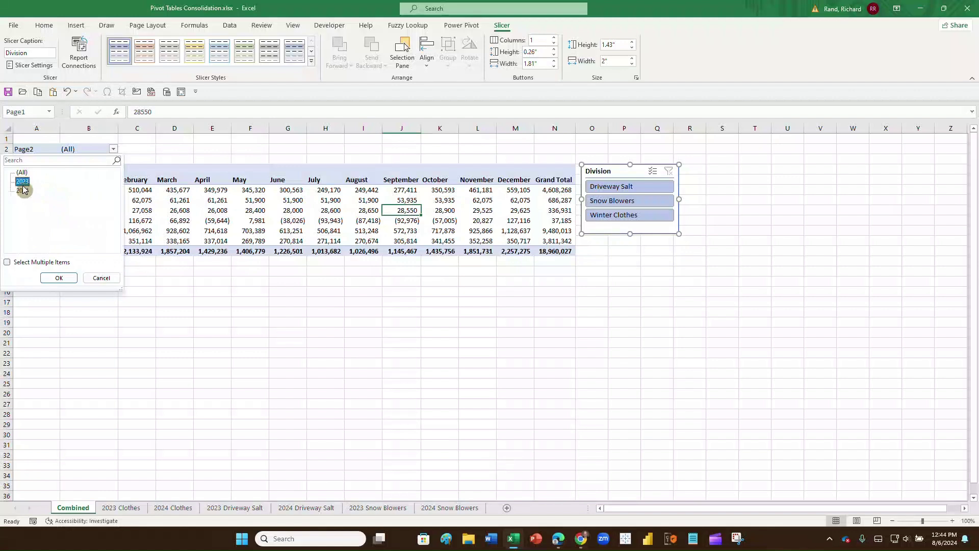
{"action": "left_click", "coordinate": [52, 279]}
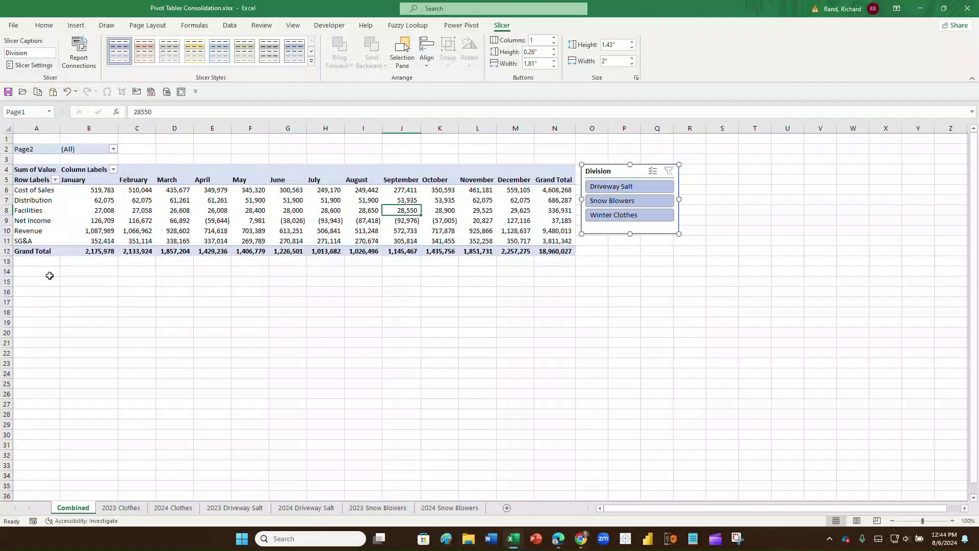
{"action": "left_click", "coordinate": [113, 149]}
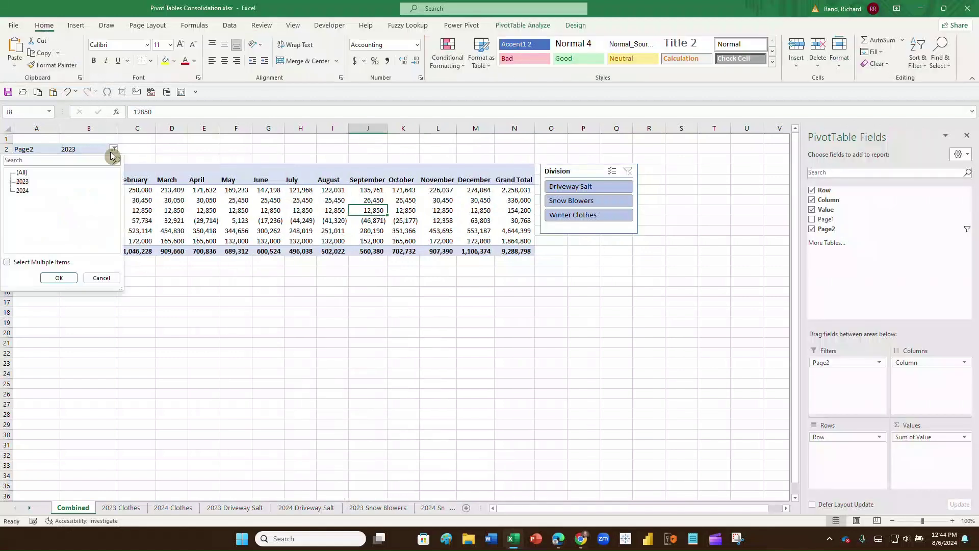
{"action": "left_click", "coordinate": [23, 192]}
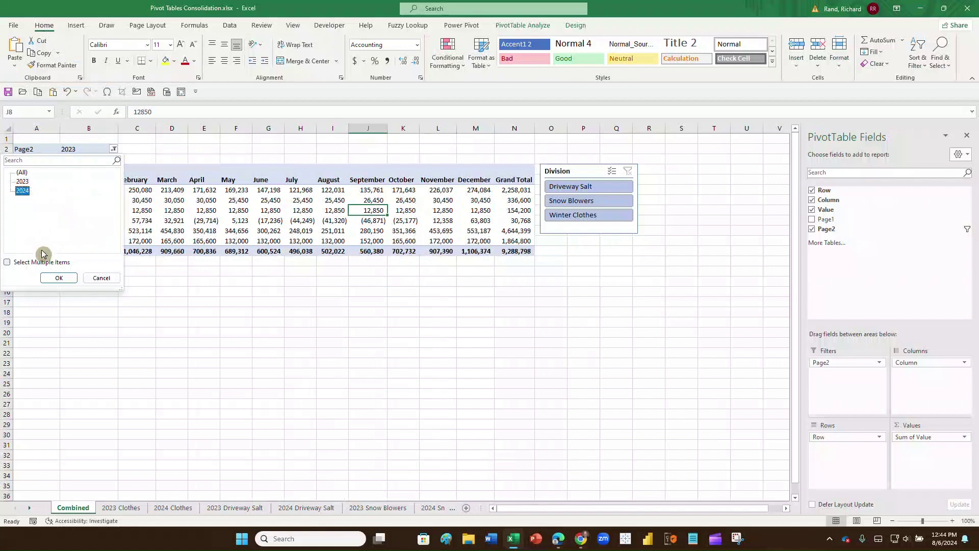
{"action": "left_click", "coordinate": [51, 278]}
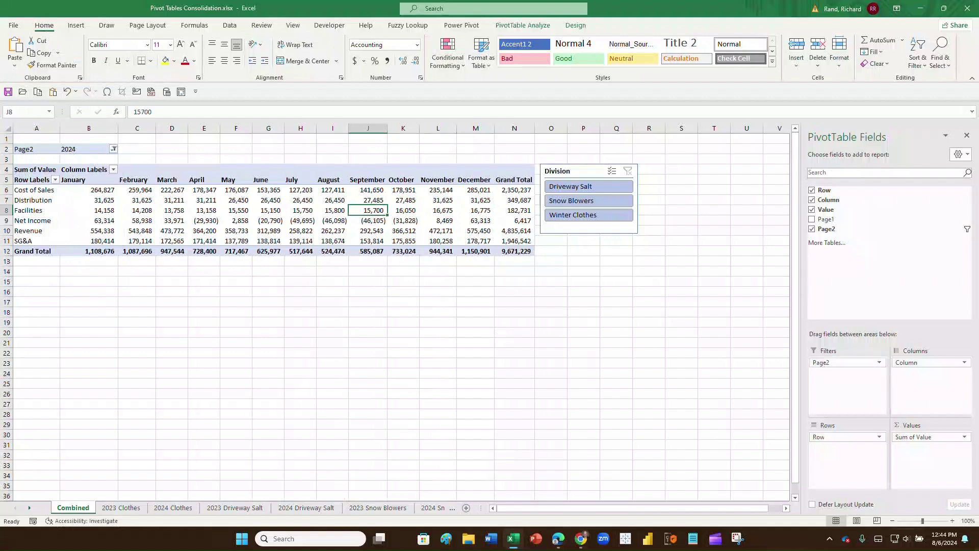
Replace the Page2 report filter with a Page2 slicer, about 1.32" high, placed beside the Division slicer
{"action": "left_click_drag", "start_coordinate": [825, 357], "coordinate": [855, 269]}
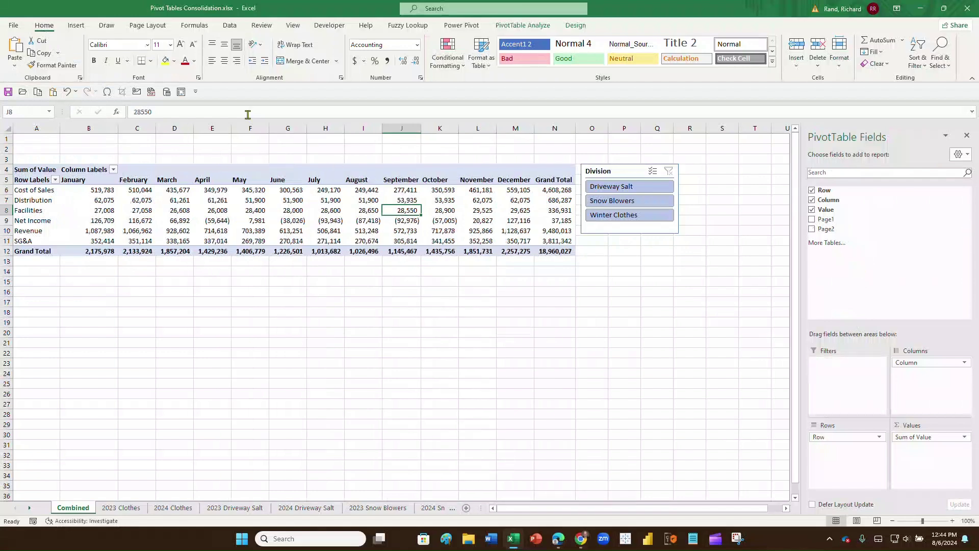
{"action": "left_click", "coordinate": [506, 30]}
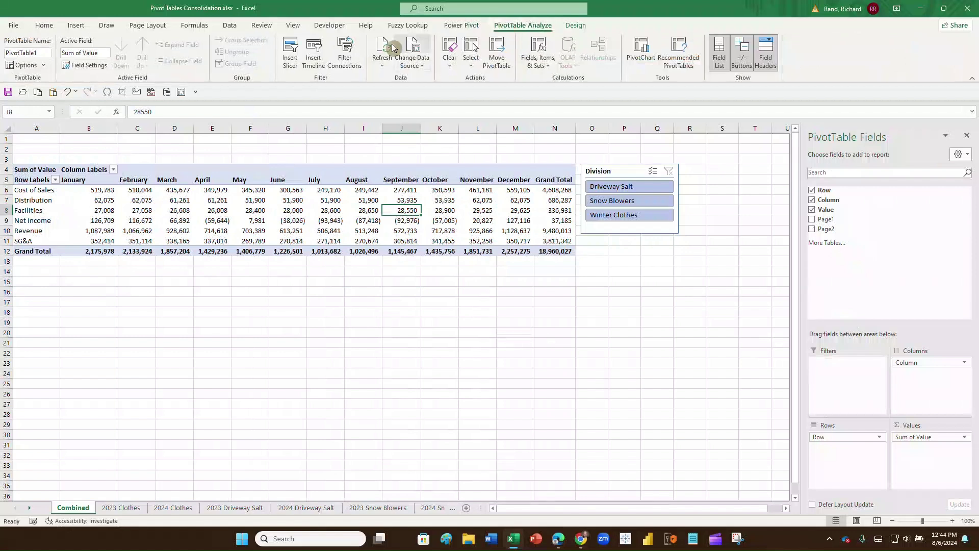
{"action": "left_click", "coordinate": [291, 65]}
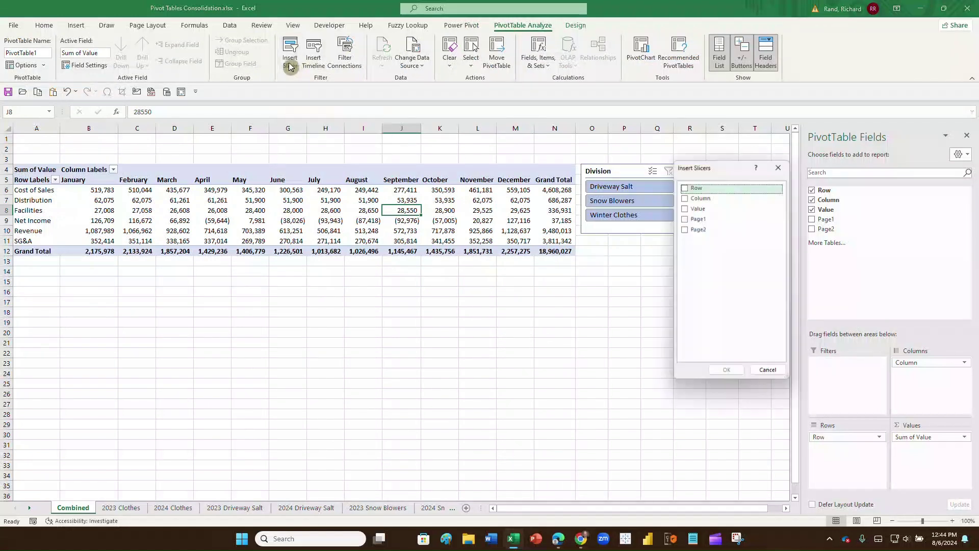
{"action": "left_click", "coordinate": [684, 229]}
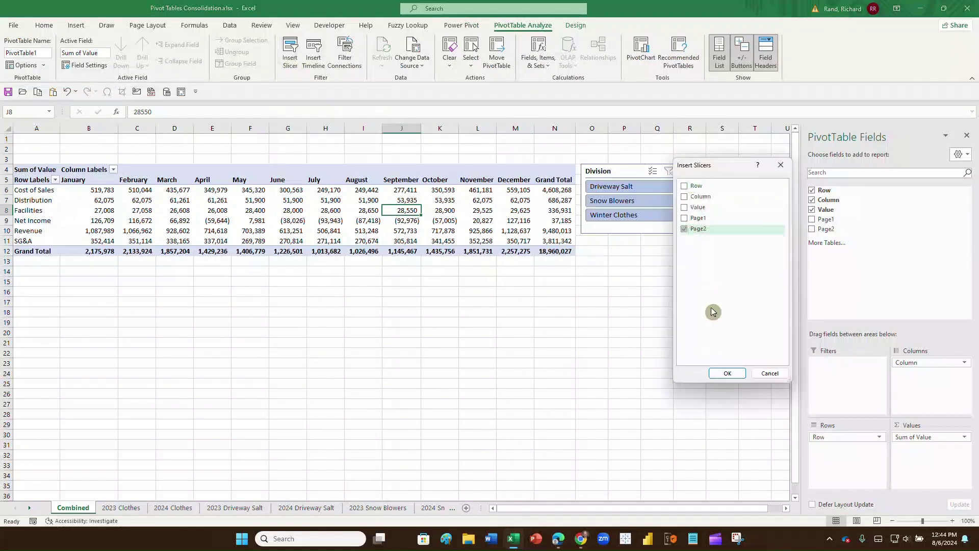
{"action": "left_click", "coordinate": [720, 374]}
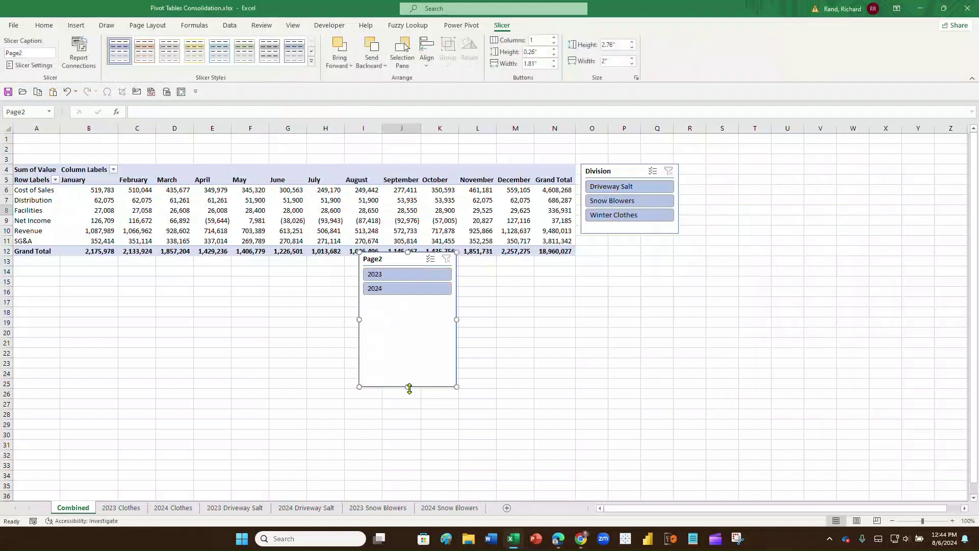
{"action": "left_click_drag", "start_coordinate": [408, 316], "coordinate": [407, 316]}
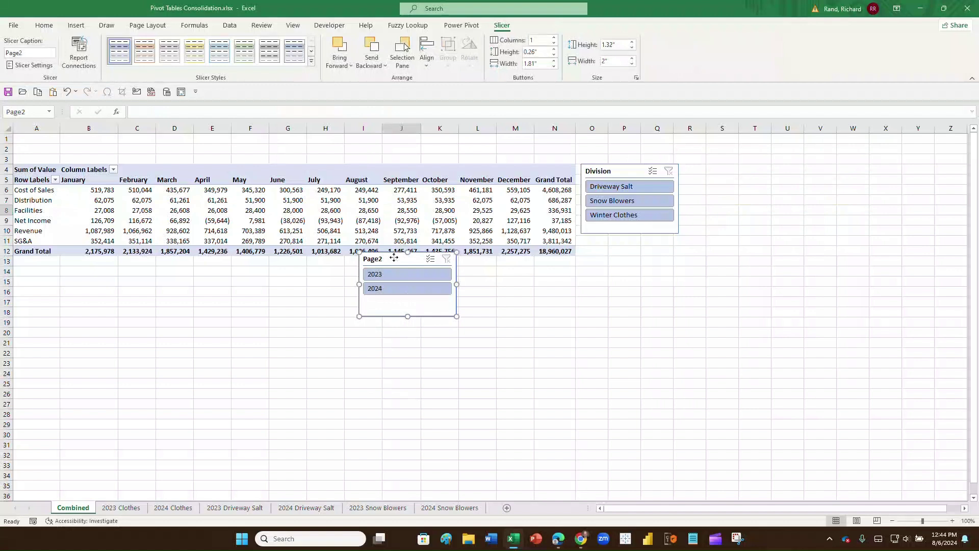
{"action": "left_click_drag", "start_coordinate": [394, 257], "coordinate": [725, 170]}
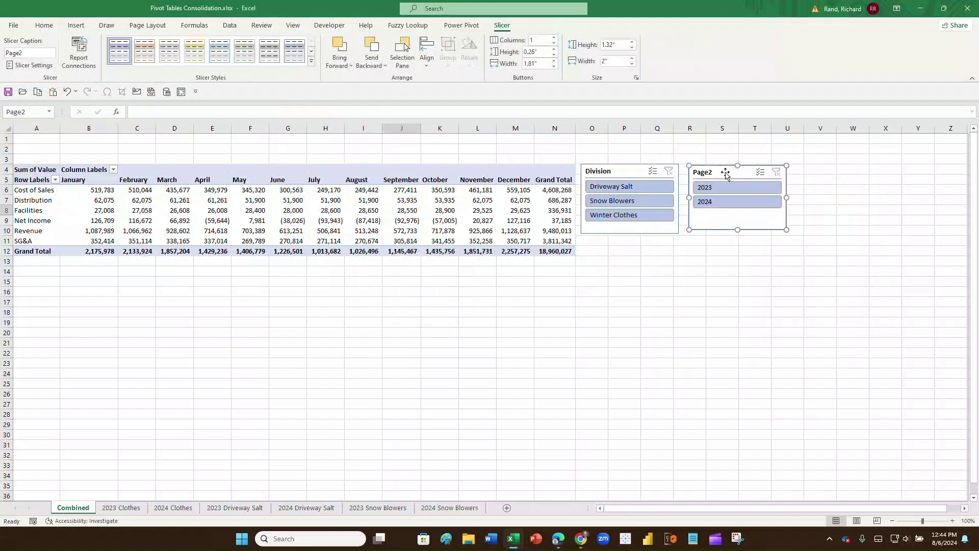
Set both the name and the header caption of the Page2 slicer to Year
{"action": "right_click", "coordinate": [726, 172]}
{"action": "left_click", "coordinate": [737, 441]}
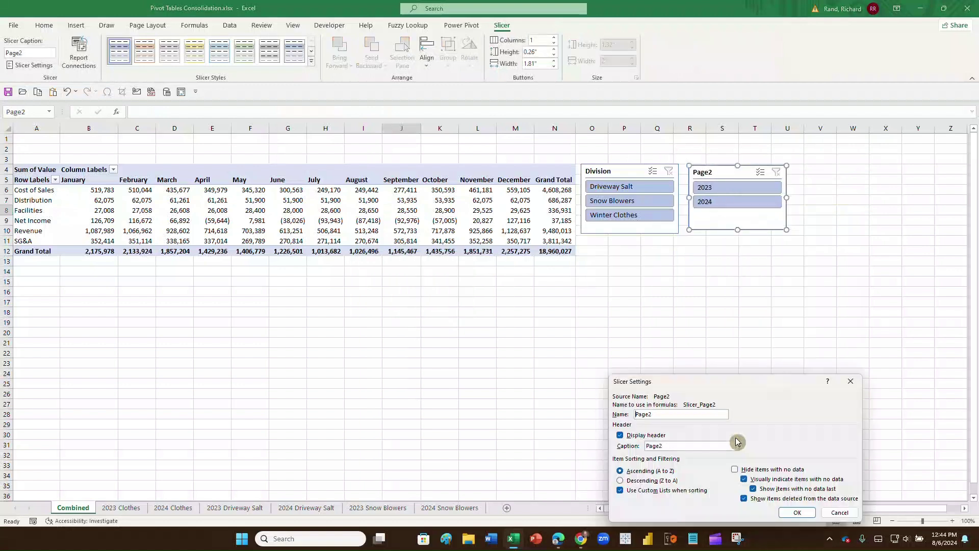
{"action": "left_click_drag", "start_coordinate": [658, 413], "coordinate": [588, 402]}
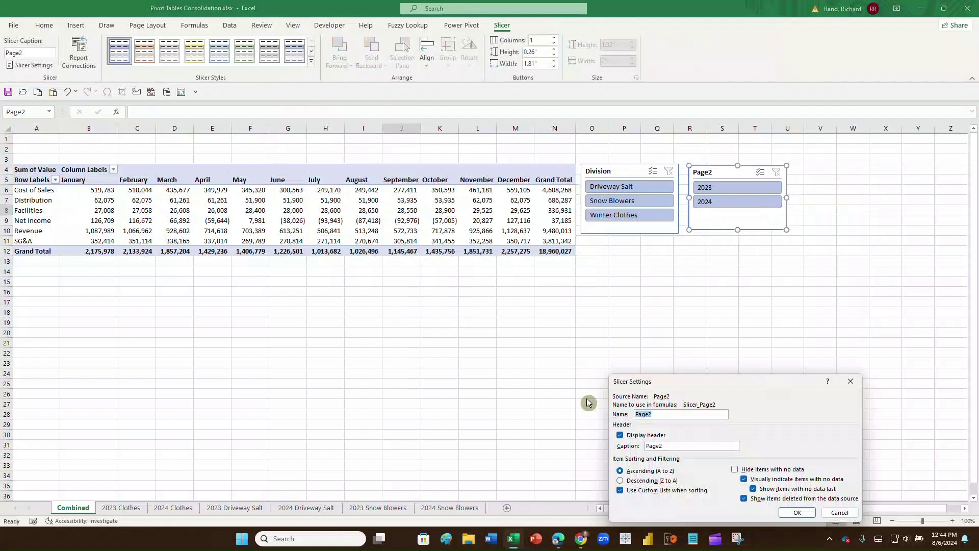
{"action": "type", "text": "Year"}
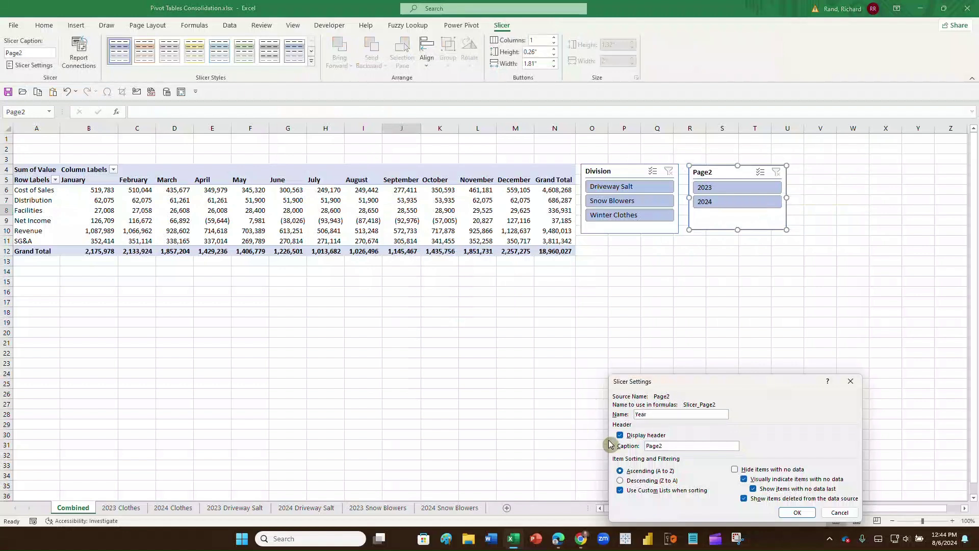
{"action": "left_click_drag", "start_coordinate": [663, 445], "coordinate": [615, 449]}
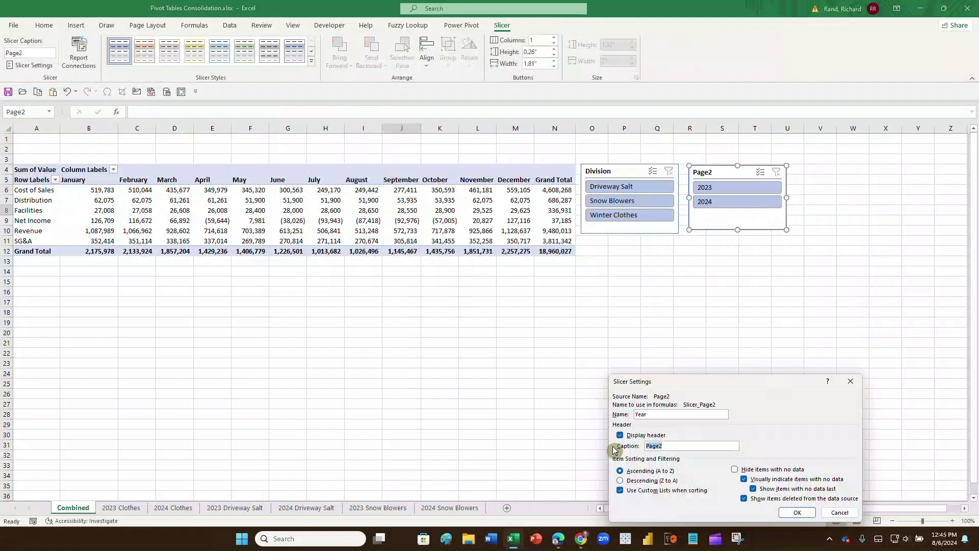
{"action": "type", "text": "Year"}
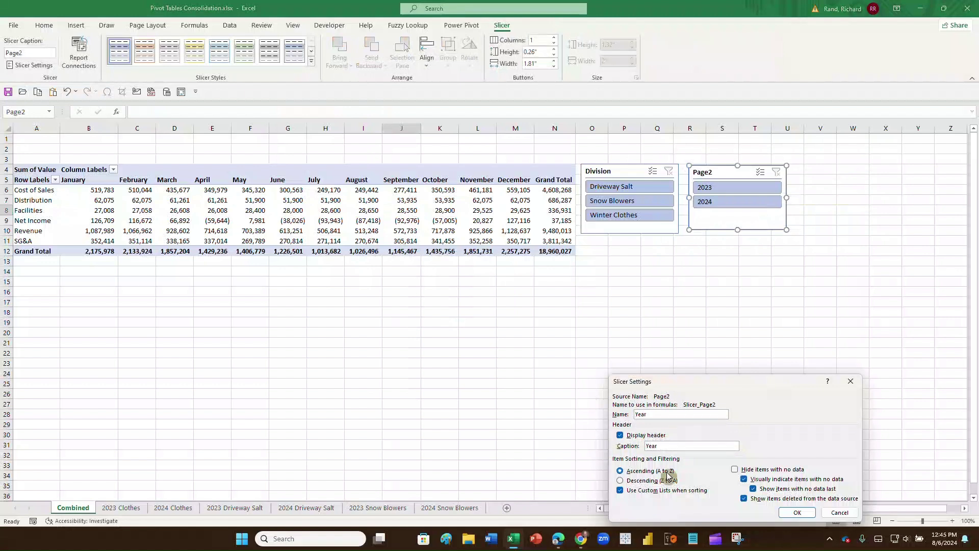
{"action": "left_click", "coordinate": [797, 512]}
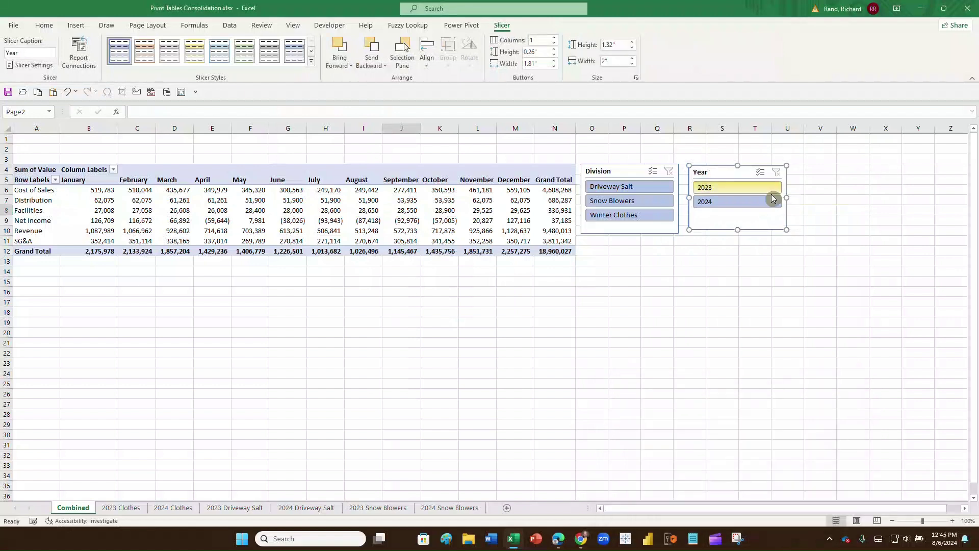
Use the slicers to filter the PivotTable to year 2023 and to the Driveway Salt and Winter Clothes divisions
{"action": "left_click", "coordinate": [742, 190]}
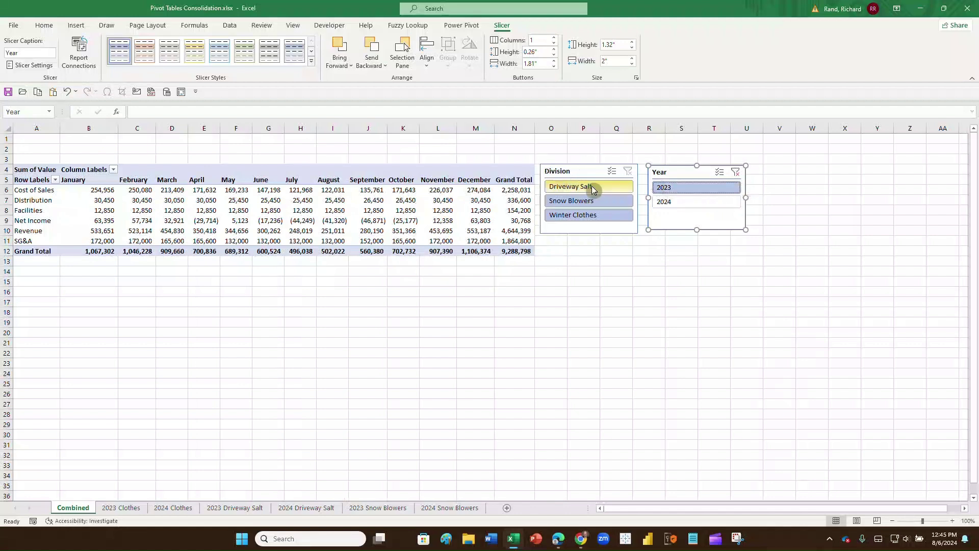
{"action": "left_click", "coordinate": [592, 187]}
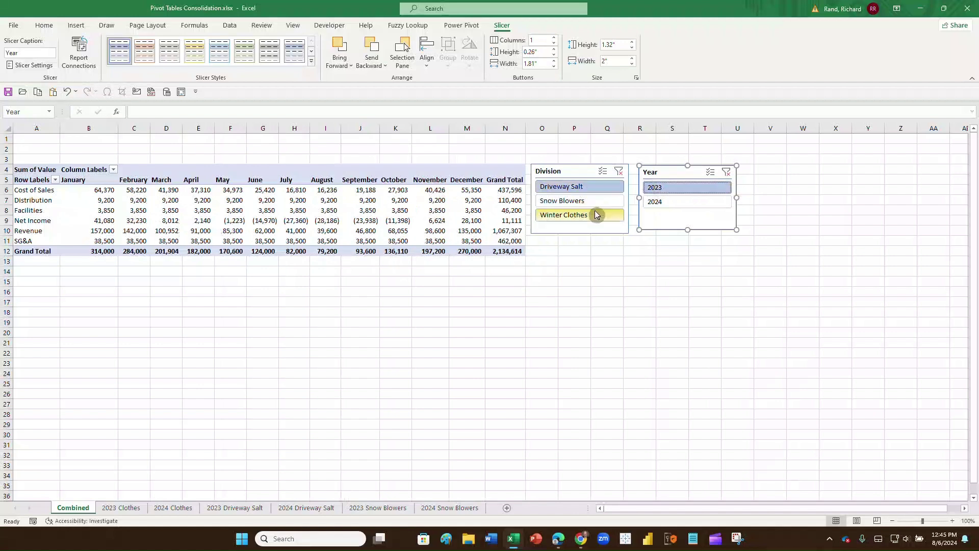
{"action": "left_click", "coordinate": [595, 214], "text": "ctrl"}
{"action": "left_click", "coordinate": [601, 202], "text": "ctrl"}
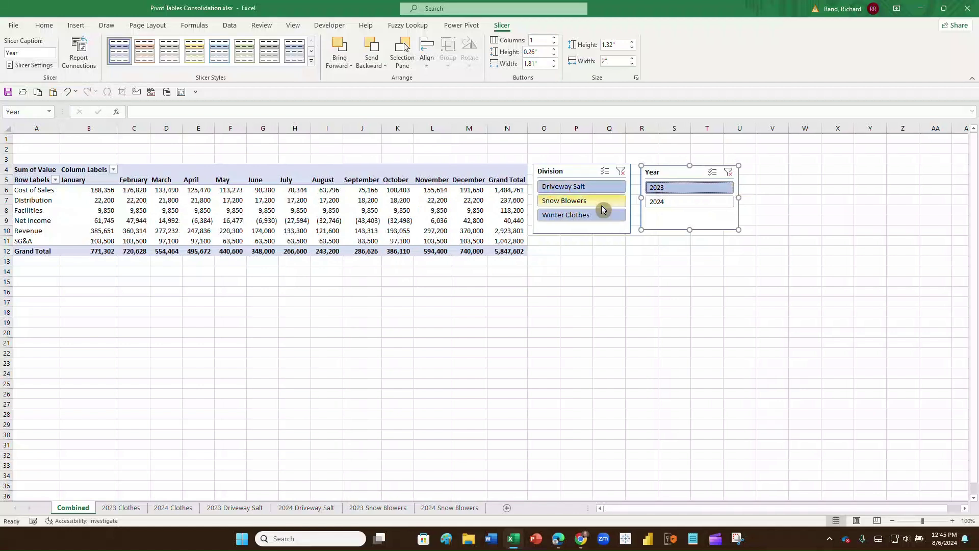
Clear the Division slicer's filter, and switch the Year slicer to 2024 before clearing its filter too
{"action": "left_click", "coordinate": [621, 170]}
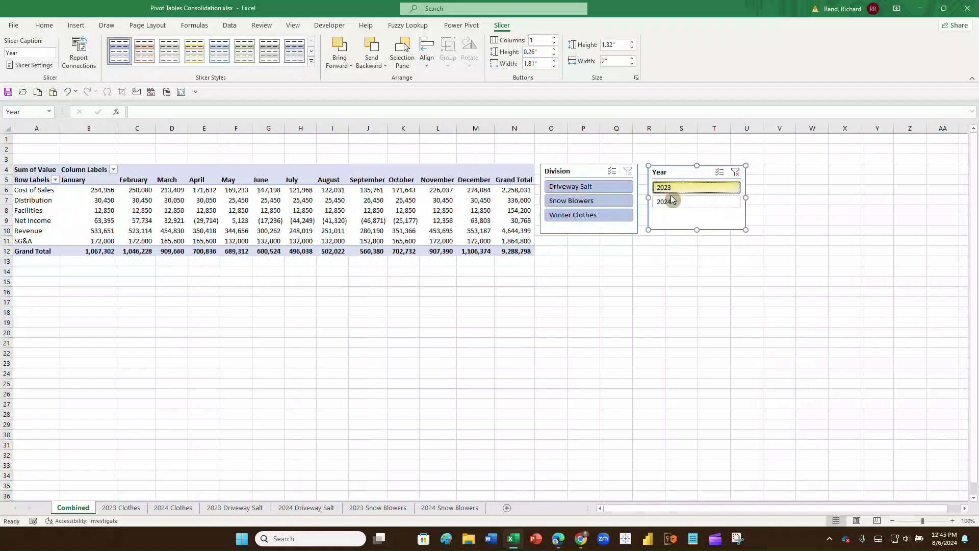
{"action": "left_click", "coordinate": [691, 207]}
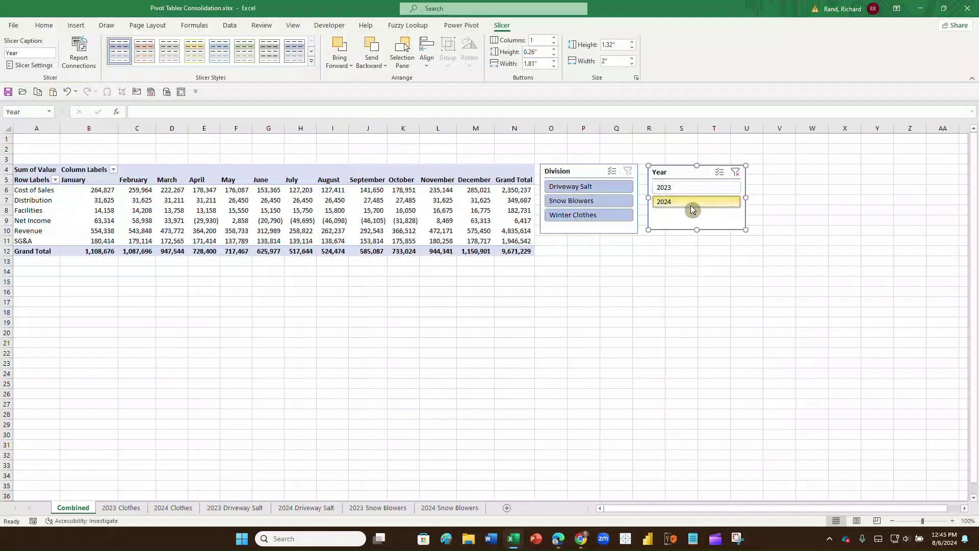
{"action": "left_click", "coordinate": [735, 170]}
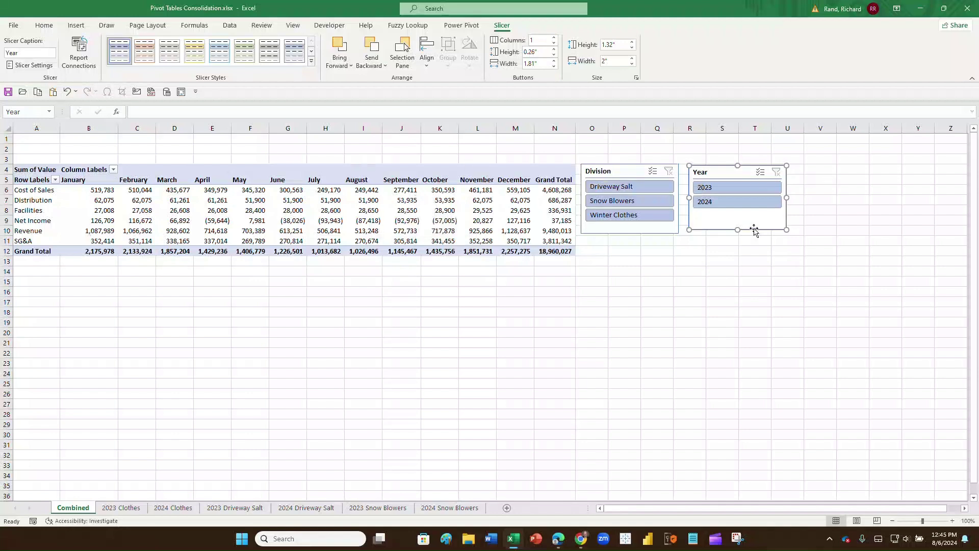
Examine the items available for filtering in the PivotTable's Page1 and Page2 fields, leaving all of them selected
{"action": "left_click", "coordinate": [376, 201]}
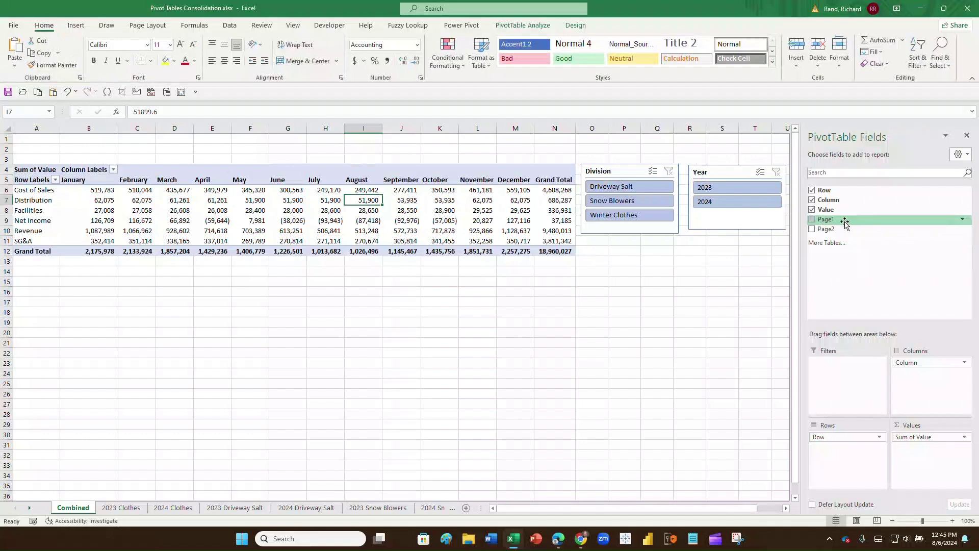
{"action": "left_click", "coordinate": [965, 222]}
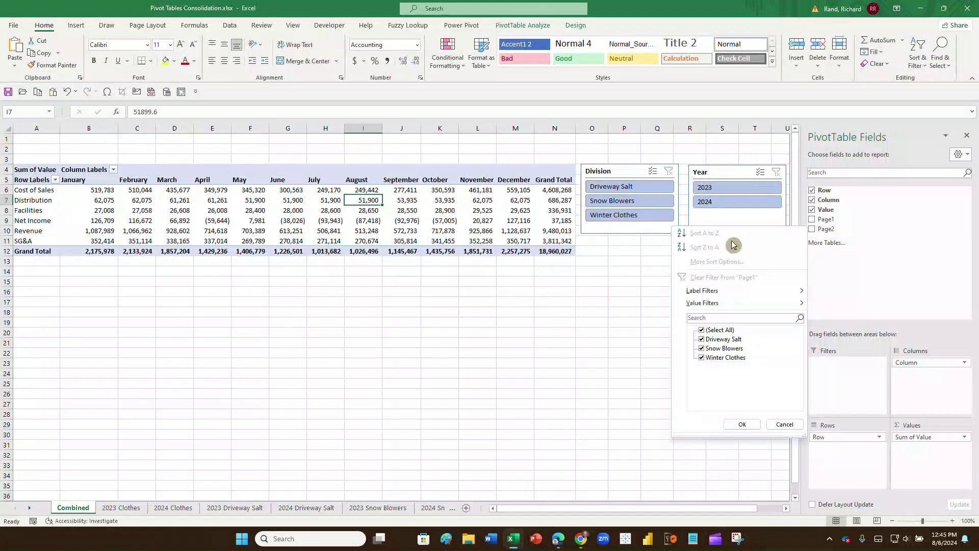
{"action": "left_click", "coordinate": [778, 423]}
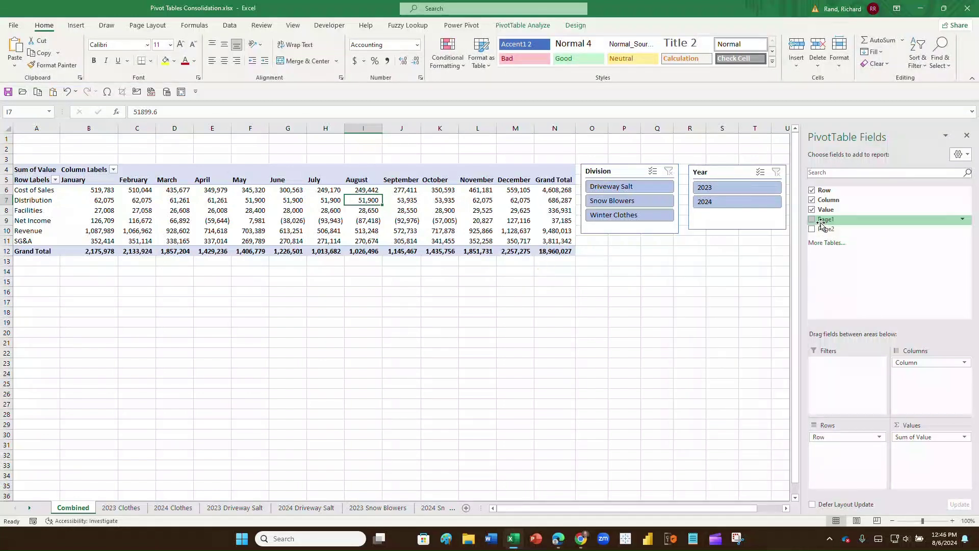
{"action": "left_click", "coordinate": [964, 221]}
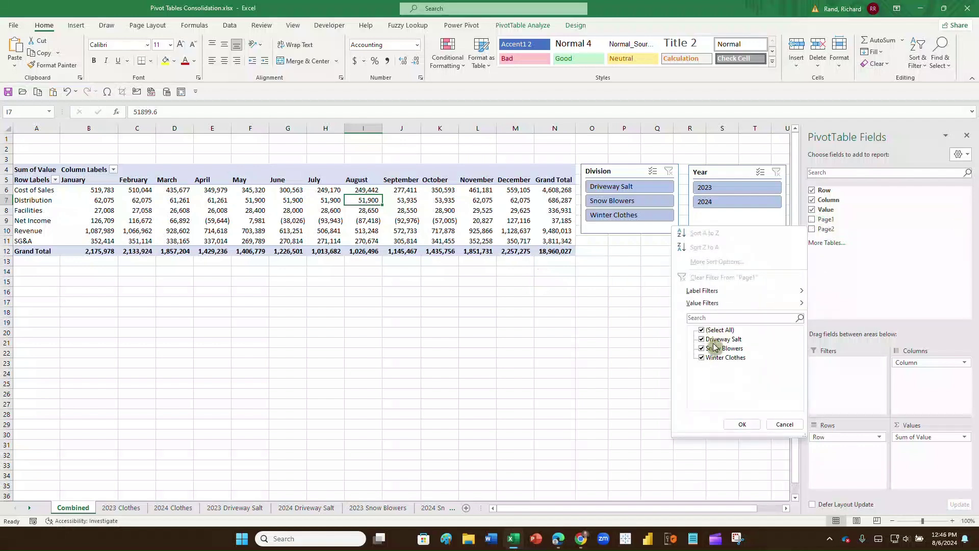
{"action": "left_click", "coordinate": [742, 426]}
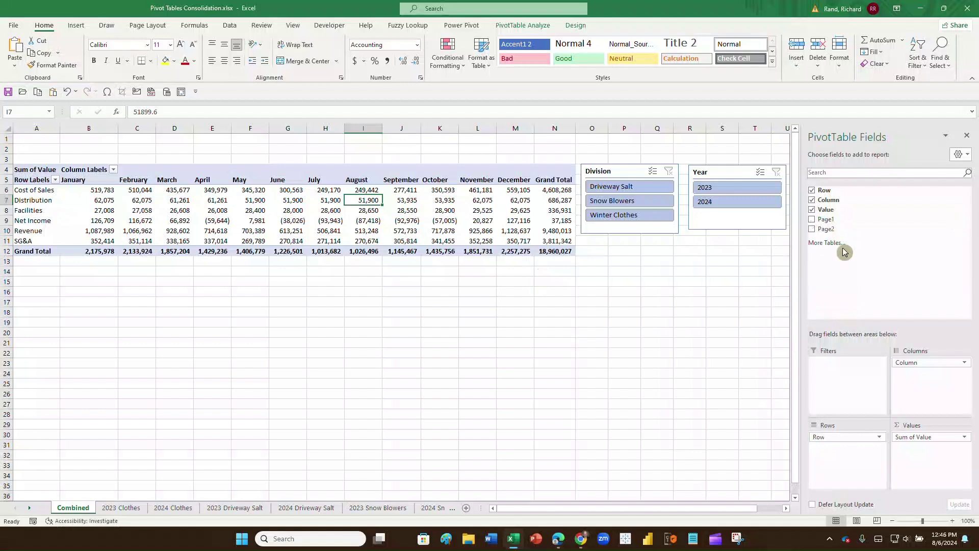
{"action": "left_click", "coordinate": [963, 229]}
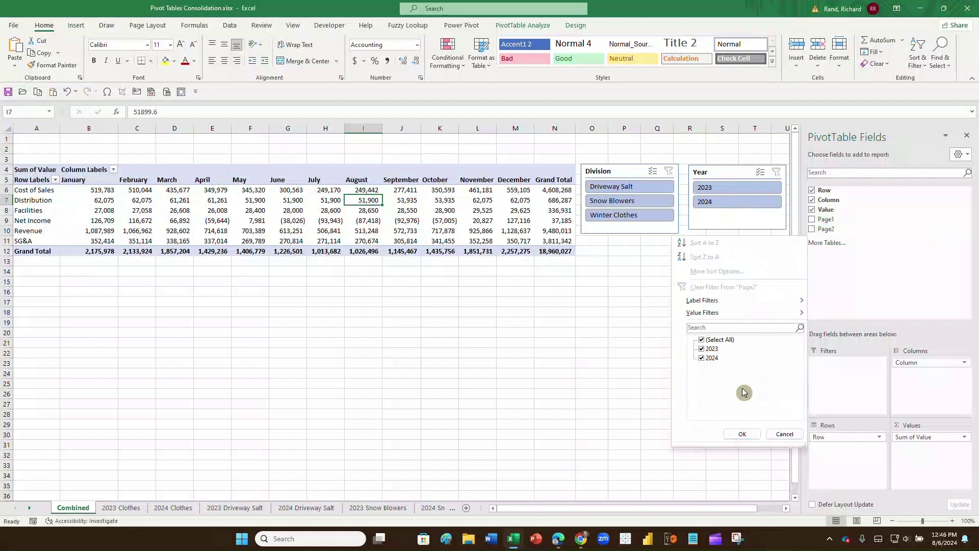
{"action": "left_click", "coordinate": [742, 434]}
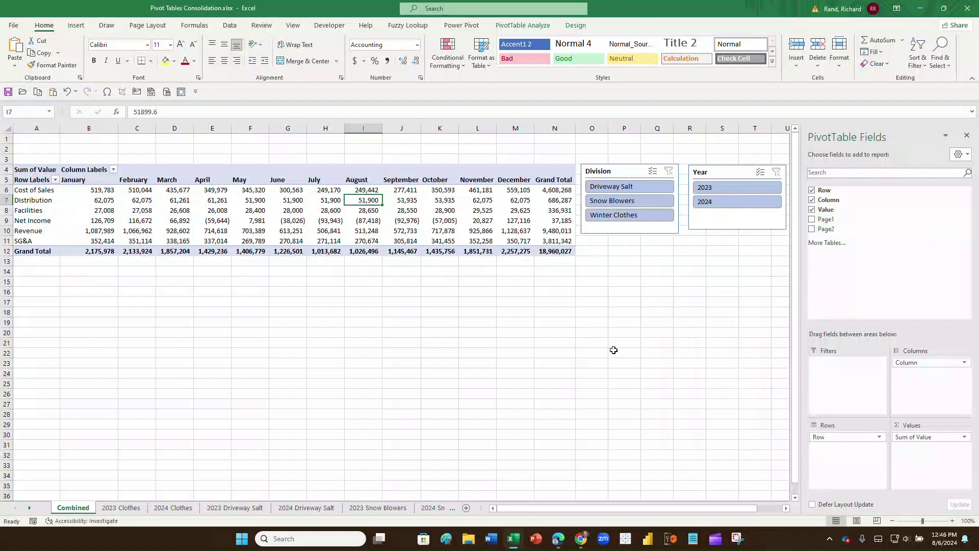